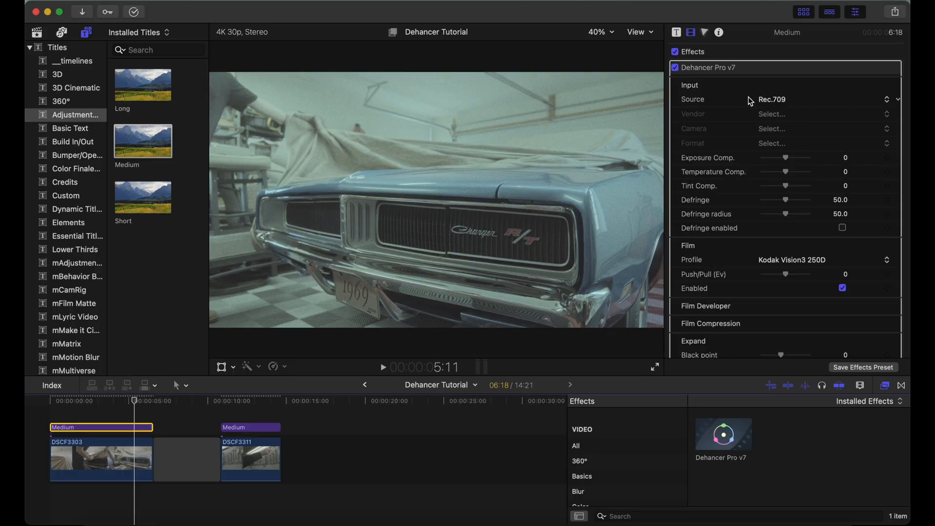
# Turn off the Film, Expand, Print and Film Grain sections of Dehancer Pro and expand the Color Head settings
pyautogui.scroll(-10, 822, 175)
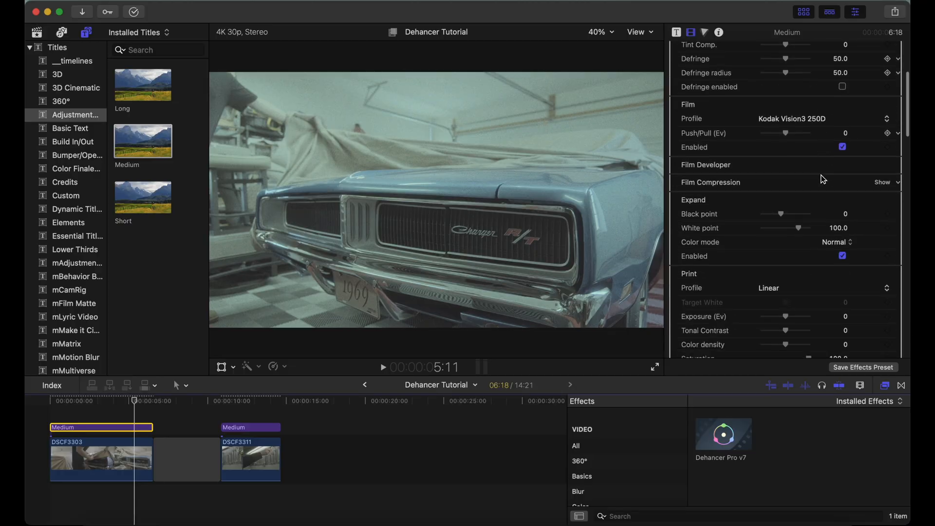
pyautogui.scroll(10, 822, 179)
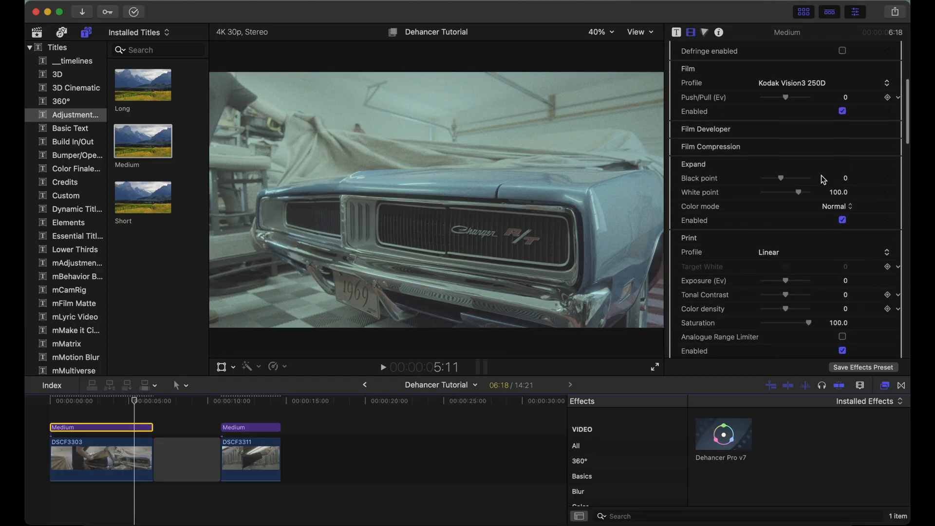
pyautogui.click(842, 117)
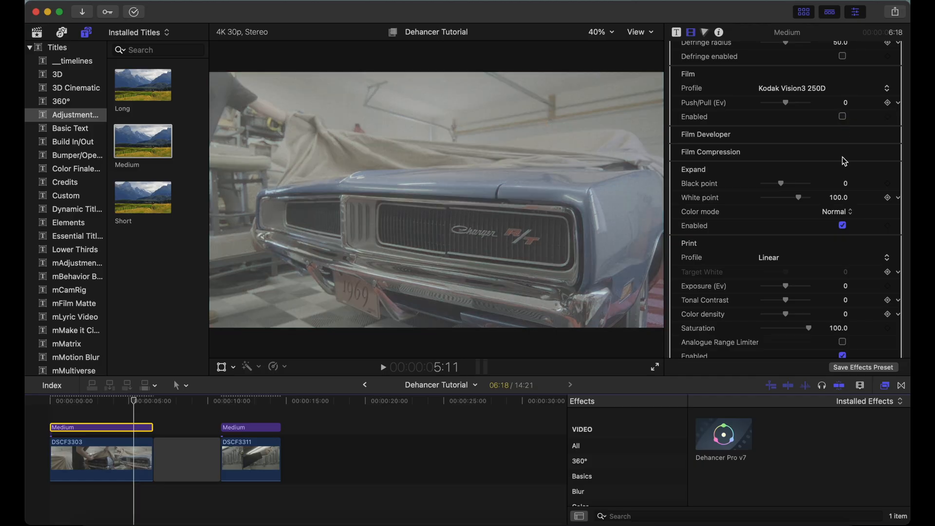
pyautogui.click(843, 226)
pyautogui.scroll(-5, 845, 230)
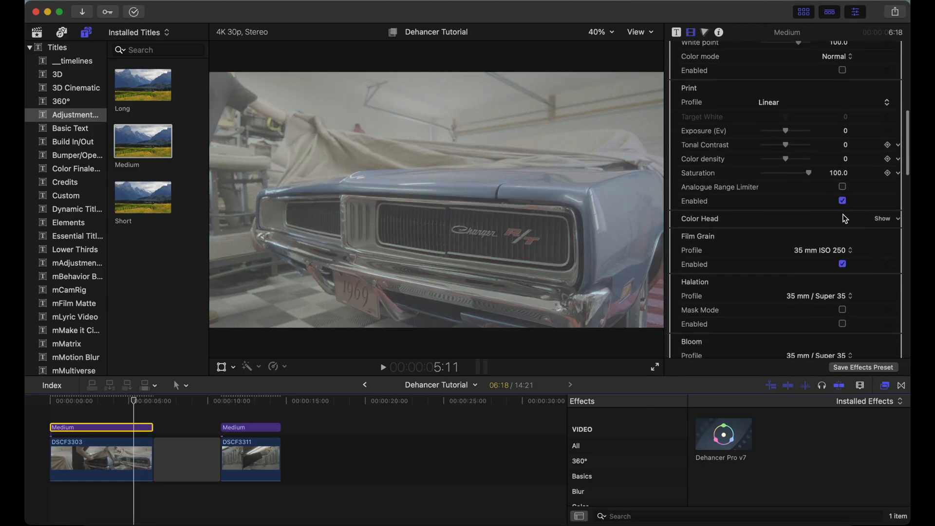
pyautogui.click(843, 201)
pyautogui.click(843, 264)
pyautogui.click(843, 263)
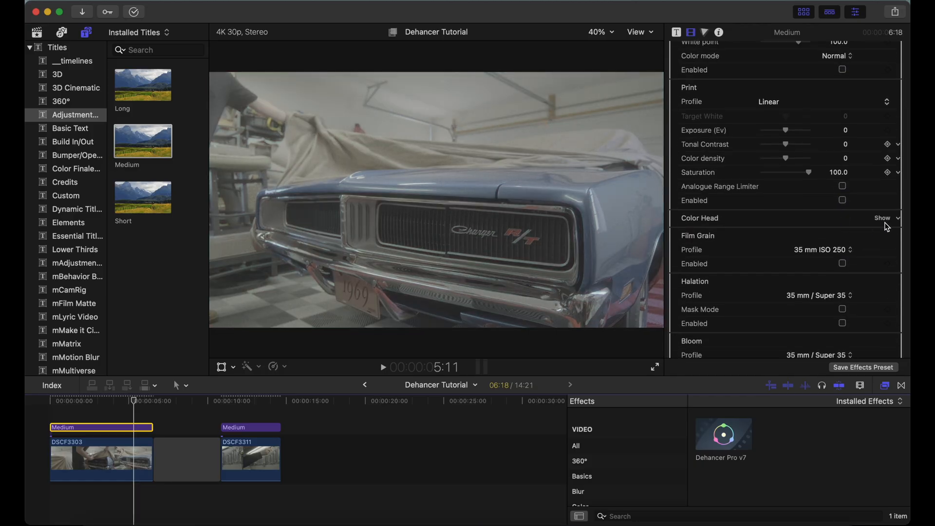
pyautogui.click(884, 218)
pyautogui.scroll(-5, 846, 249)
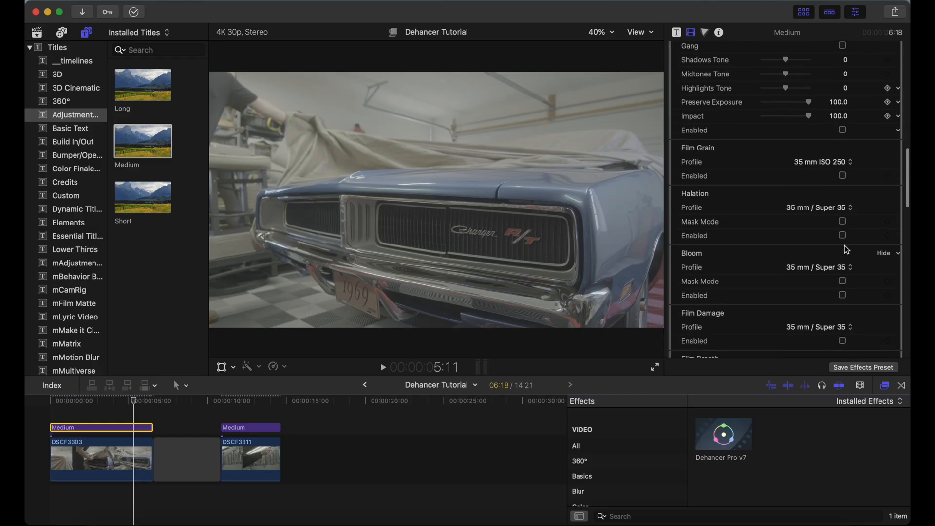
# Set the Dehancer input source to Choose Camera, with vendor Fujifilm, camera X-H2S and format F-Log2
pyautogui.scroll(7, 846, 249)
pyautogui.scroll(10, 845, 246)
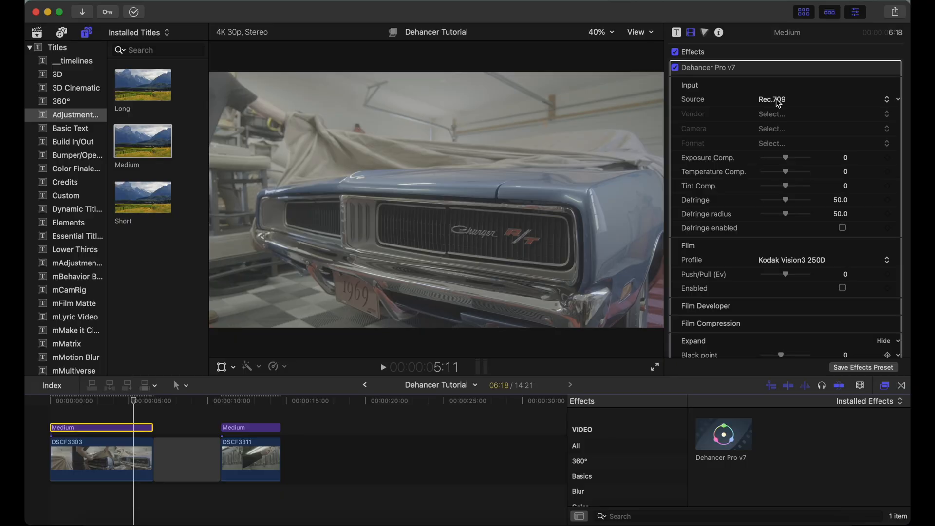
pyautogui.click(779, 102)
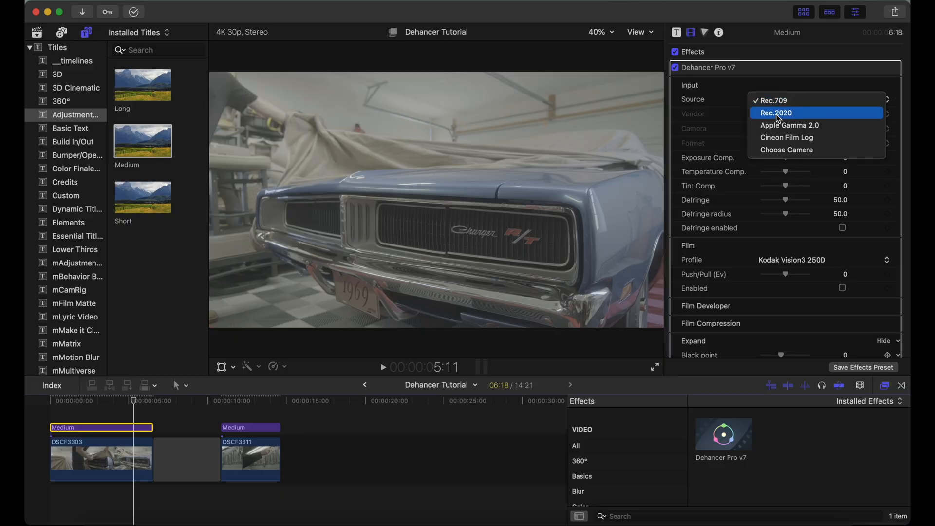
pyautogui.click(782, 149)
pyautogui.click(771, 118)
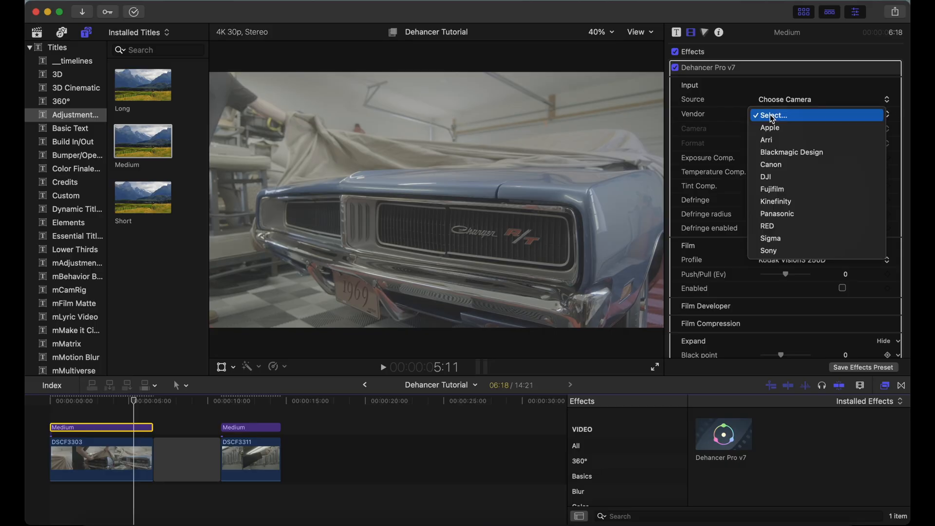
pyautogui.click(772, 187)
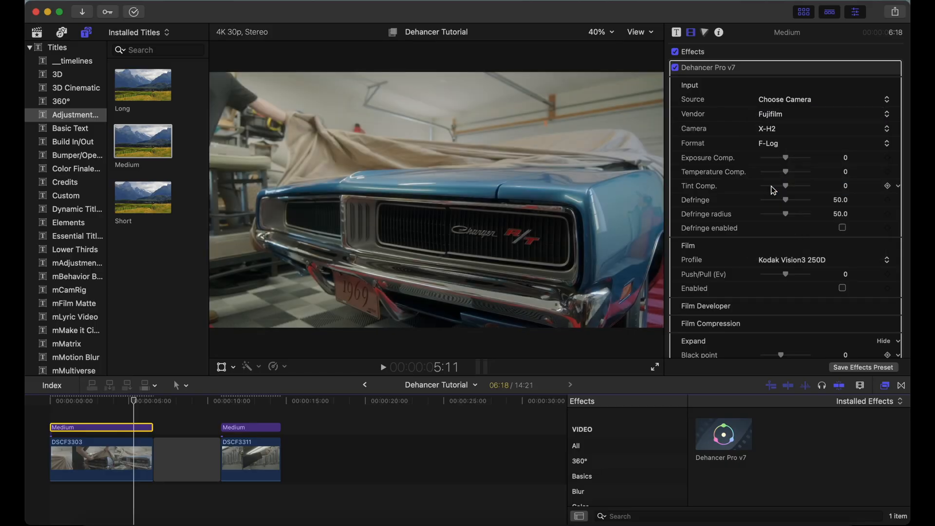
pyautogui.click(770, 131)
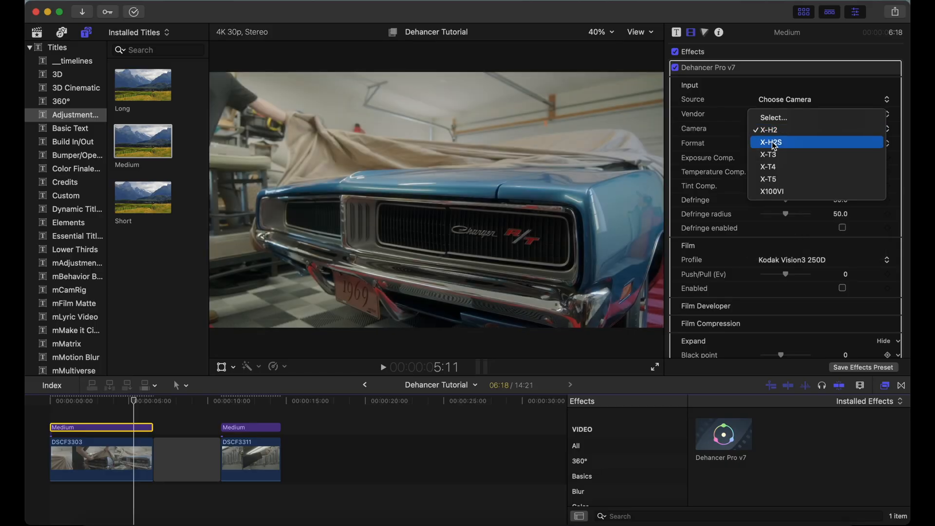
pyautogui.click(771, 130)
pyautogui.click(775, 145)
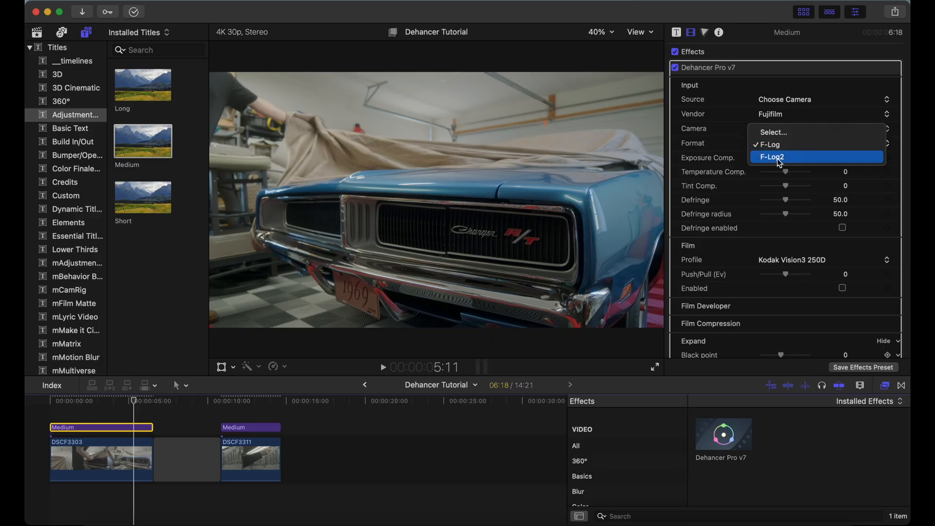
pyautogui.click(776, 157)
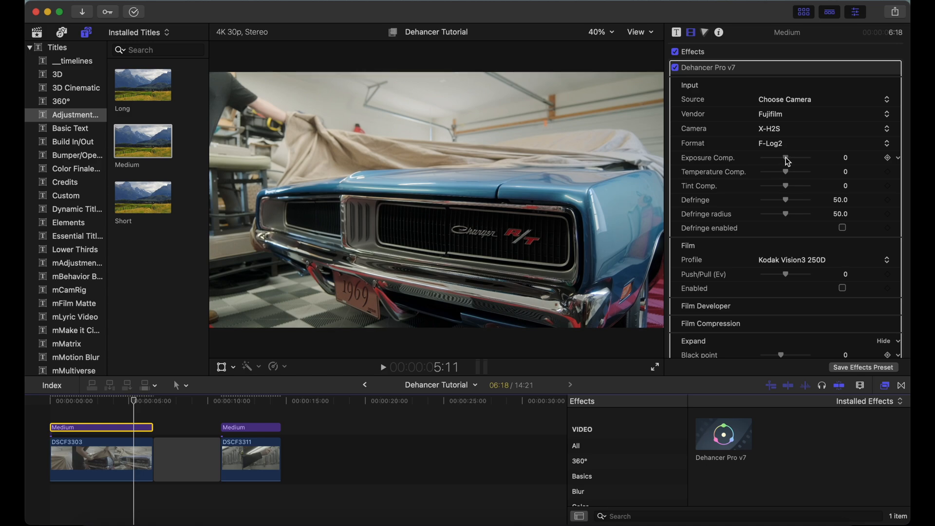
# Show the video scopes and set Exposure Comp. to 0.57 and Temperature Comp. to 4.0
pyautogui.click(642, 33)
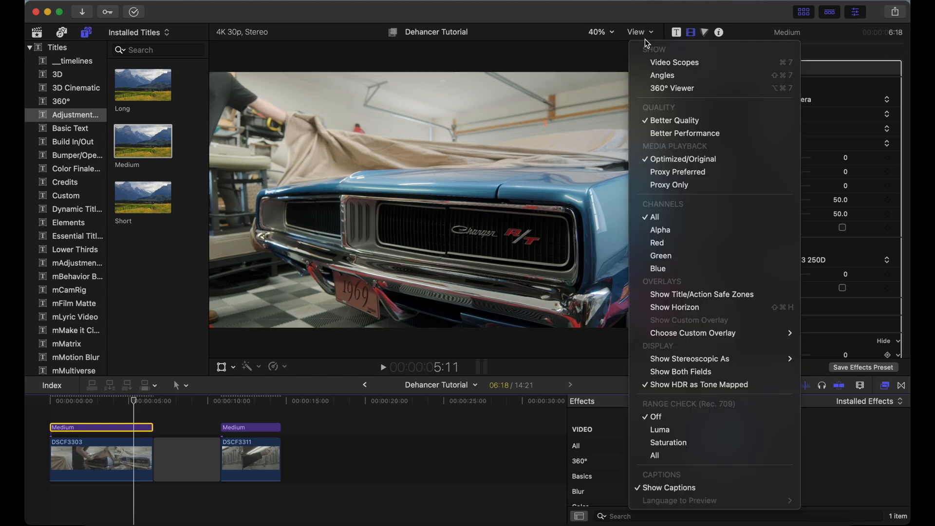
pyautogui.click(663, 62)
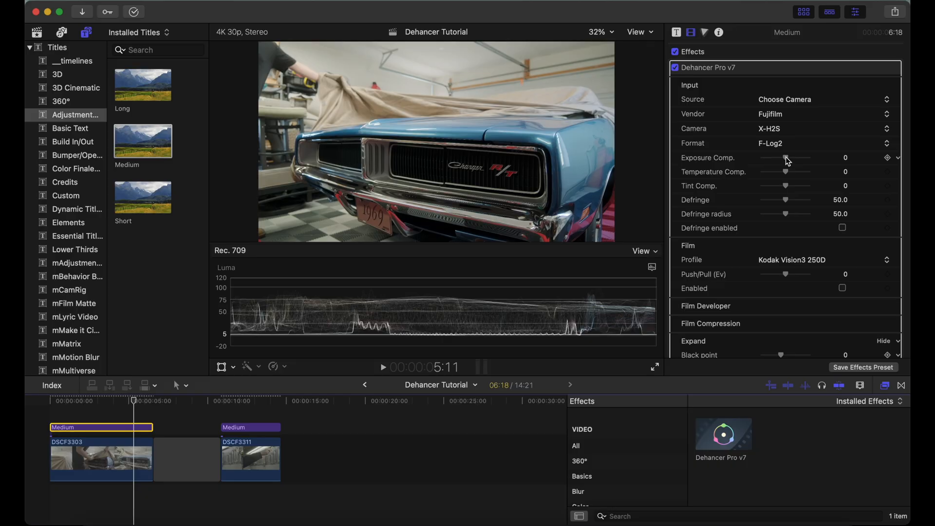
pyautogui.moveTo(788, 160); pyautogui.dragTo(790, 177)
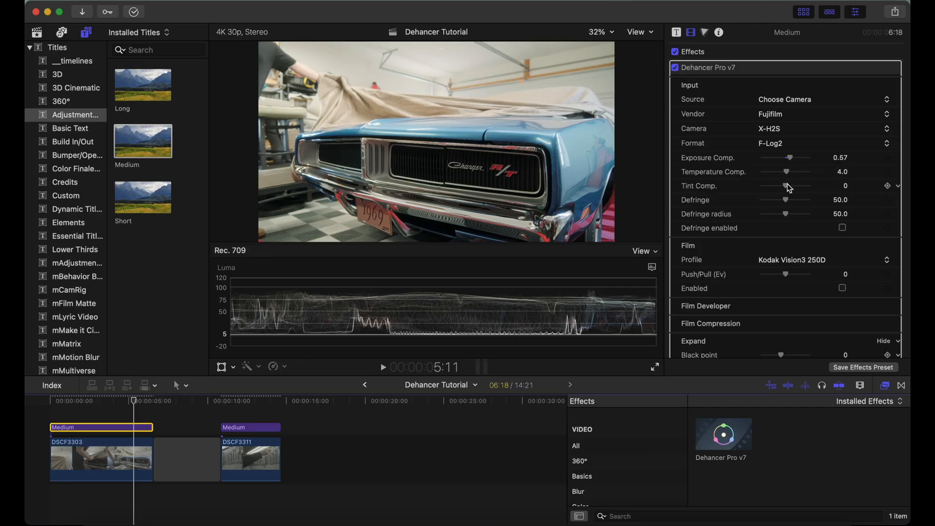
# Enable the Film section with the Kodak Ektar 100 profile and set Push/Pull to 0.59
pyautogui.scroll(-5, 765, 111)
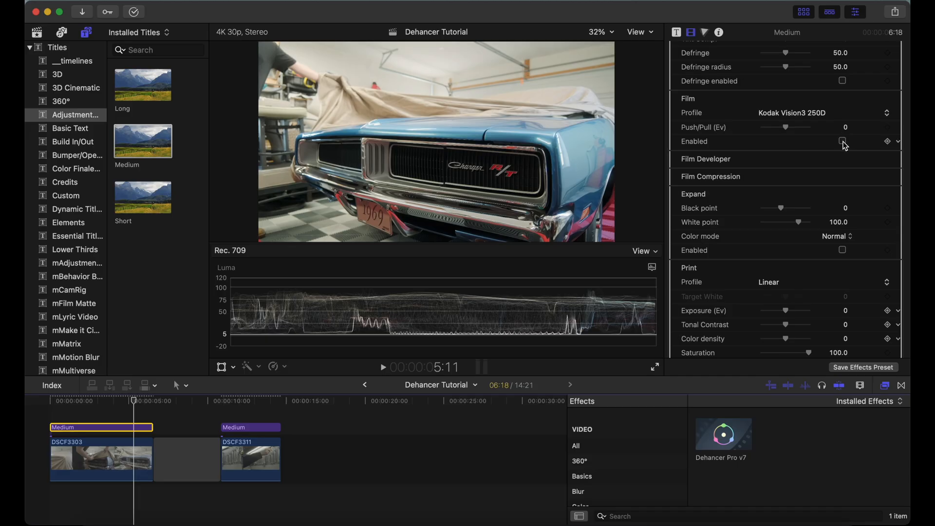
pyautogui.click(843, 141)
pyautogui.click(796, 111)
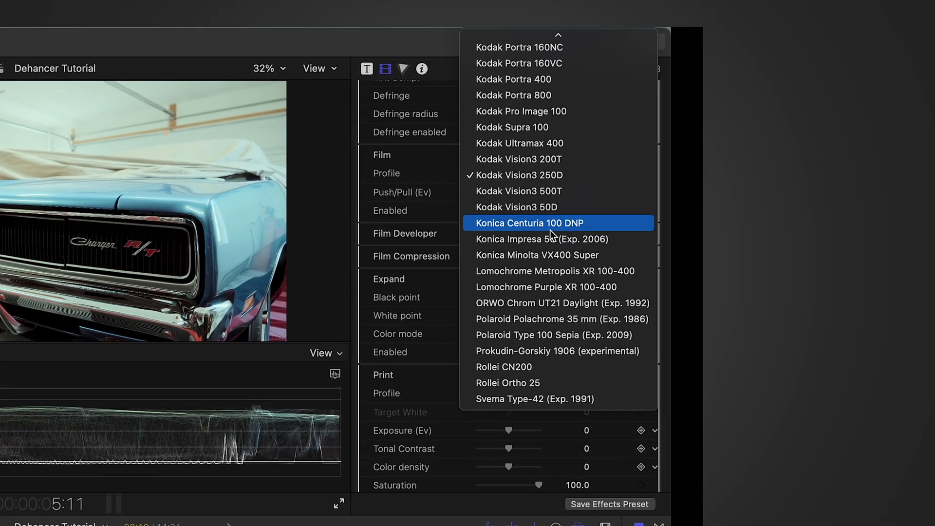
pyautogui.scroll(10, 575, 220)
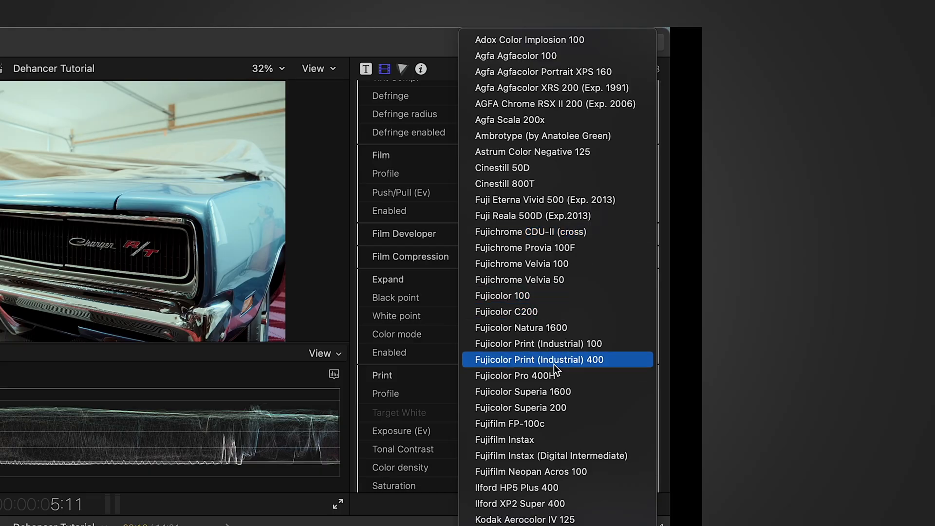
pyautogui.scroll(-5, 544, 391)
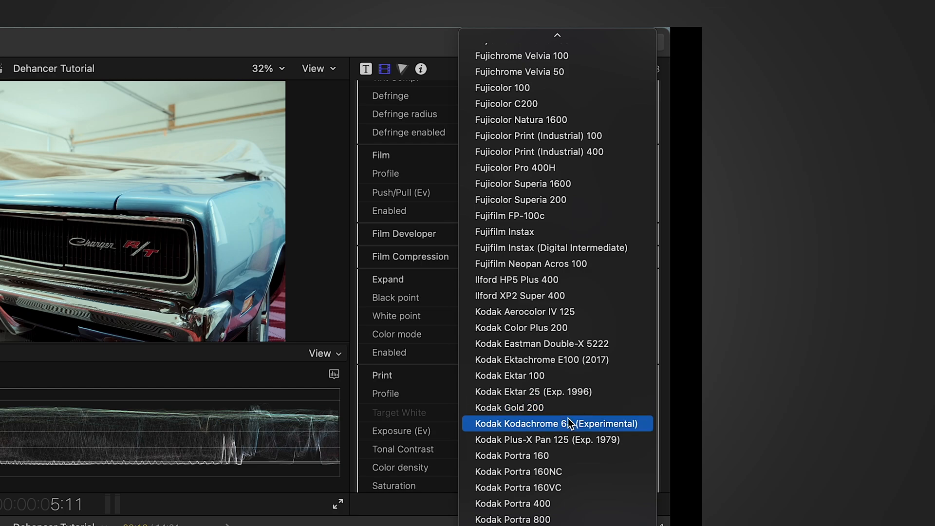
pyautogui.click(543, 375)
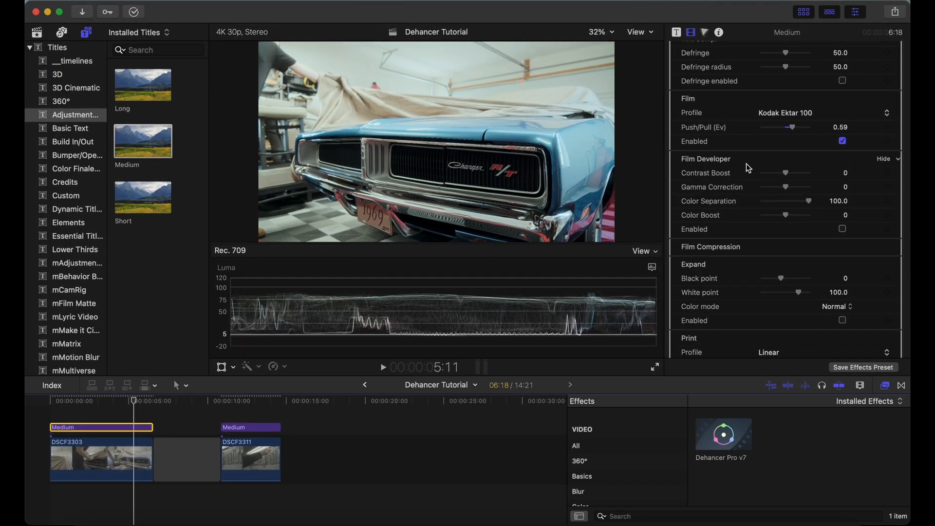
# Enable Film Developer and set its Contrast Boost to 20 and Color Boost to 33
pyautogui.click(843, 229)
pyautogui.moveTo(787, 176); pyautogui.dragTo(790, 175)
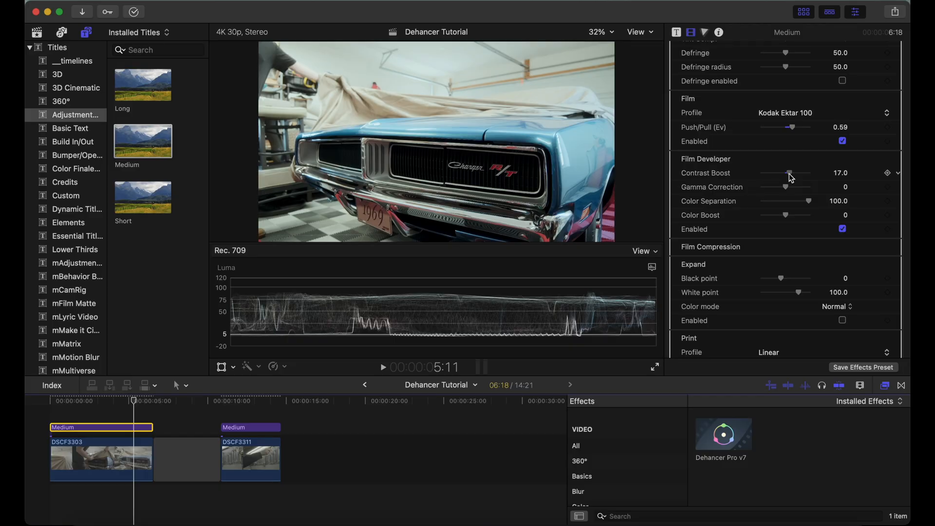
pyautogui.moveTo(791, 177); pyautogui.dragTo(792, 178)
pyautogui.moveTo(786, 215); pyautogui.dragTo(795, 216)
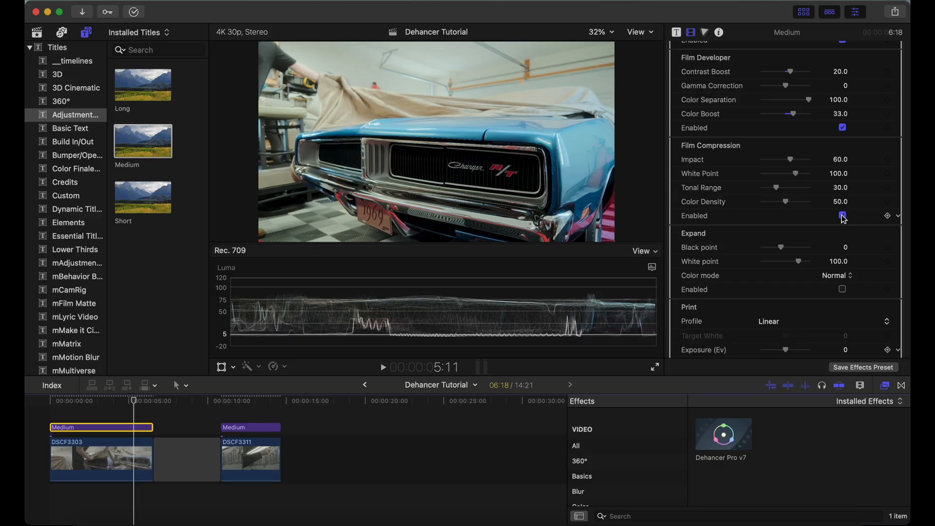
# Compare the image with Film Compression off and on, keep it enabled, and set Impact to 66 and White Point to 101
pyautogui.click(843, 216)
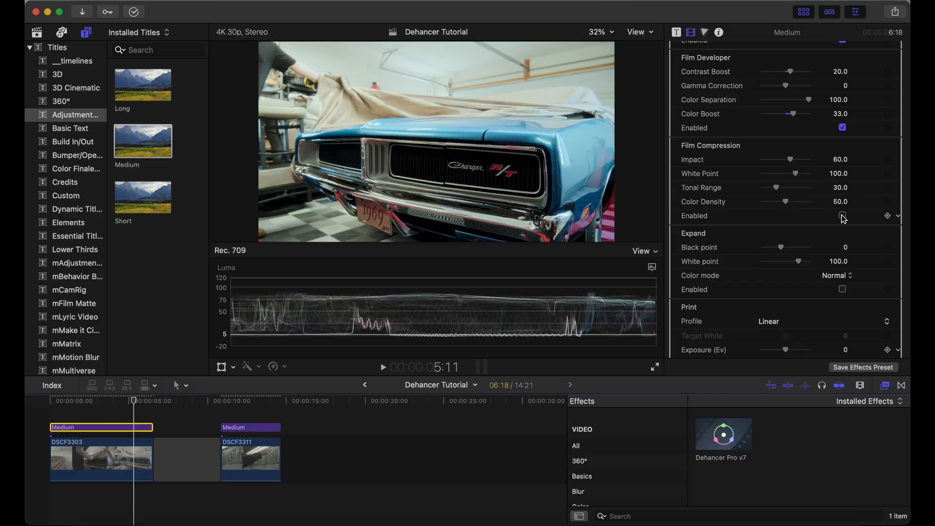
pyautogui.click(843, 216)
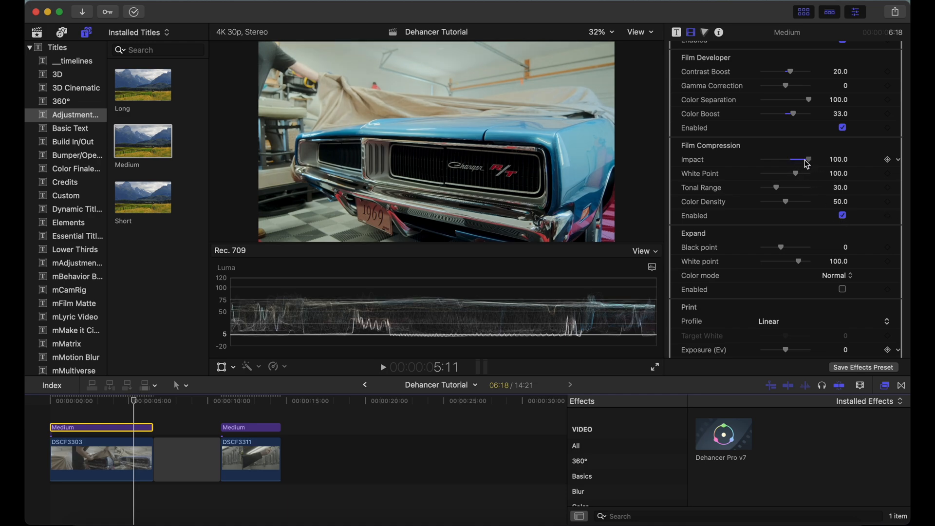
pyautogui.moveTo(808, 160)
pyautogui.mouseDown()
pyautogui.moveTo(747, 162)
pyautogui.moveTo(807, 165)
pyautogui.moveTo(763, 164)
pyautogui.moveTo(799, 164)
pyautogui.moveTo(769, 178)
pyautogui.moveTo(798, 182)
pyautogui.moveTo(785, 162)
pyautogui.moveTo(796, 164)
pyautogui.mouseUp()
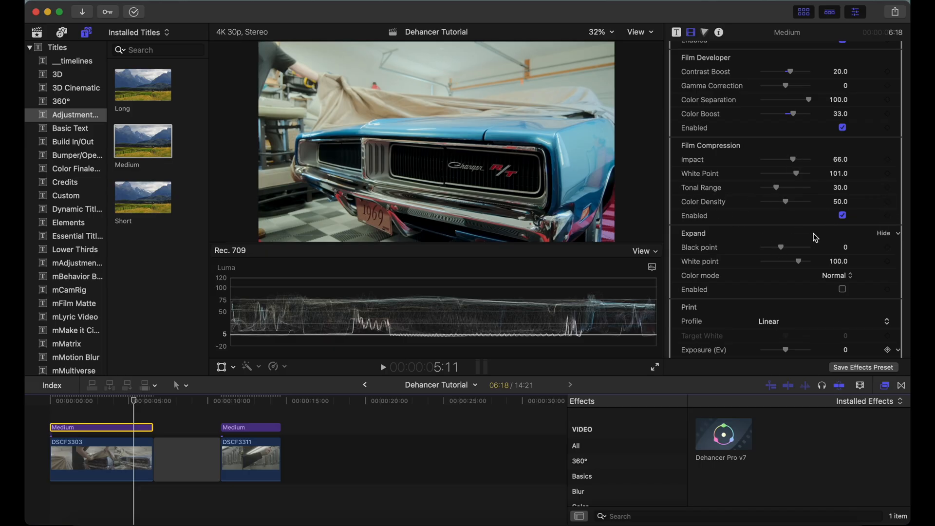
# Enable the Expand section and set its black point to -2 and white point to 95
pyautogui.scroll(-5, 812, 236)
pyautogui.scroll(-3, 811, 236)
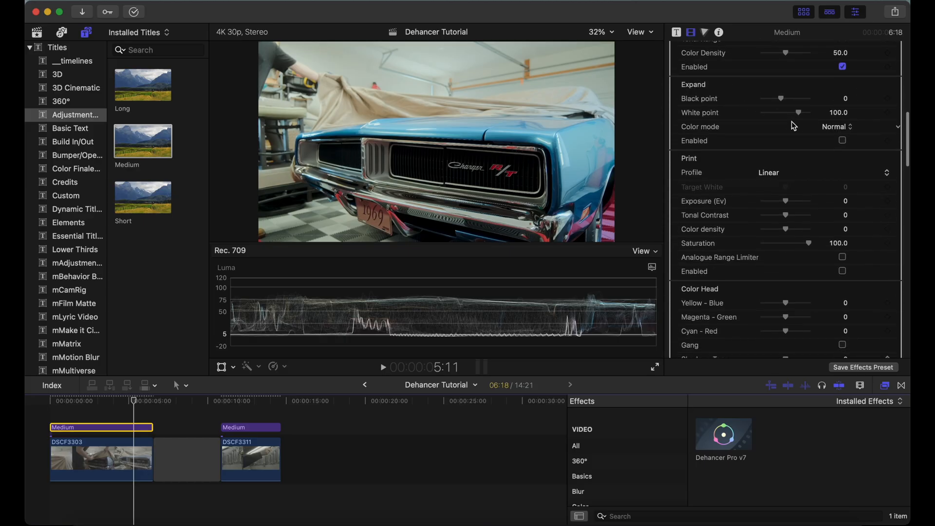
pyautogui.click(843, 142)
pyautogui.moveTo(781, 97)
pyautogui.mouseDown()
pyautogui.moveTo(765, 103)
pyautogui.moveTo(806, 101)
pyautogui.moveTo(782, 102)
pyautogui.mouseUp()
pyautogui.moveTo(782, 100)
pyautogui.mouseDown()
pyautogui.moveTo(791, 101)
pyautogui.moveTo(779, 101)
pyautogui.mouseUp()
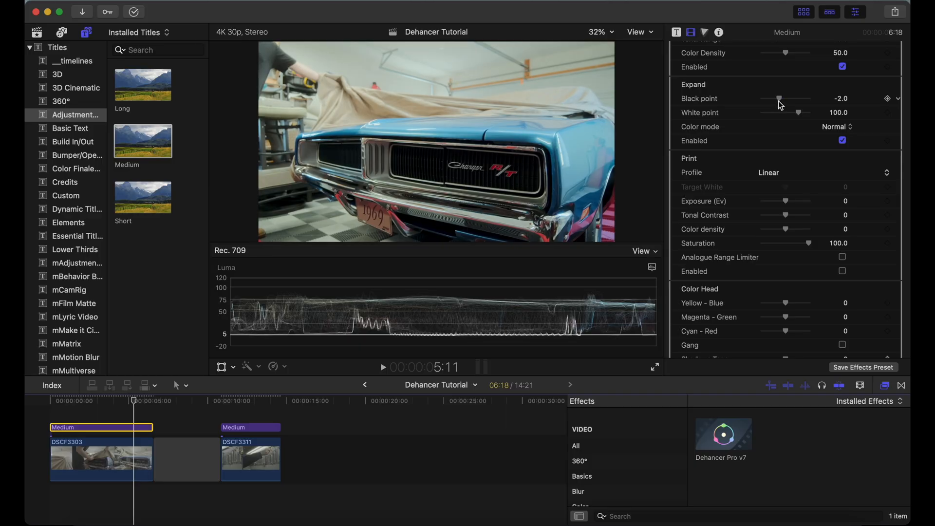
pyautogui.moveTo(799, 112); pyautogui.dragTo(773, 114)
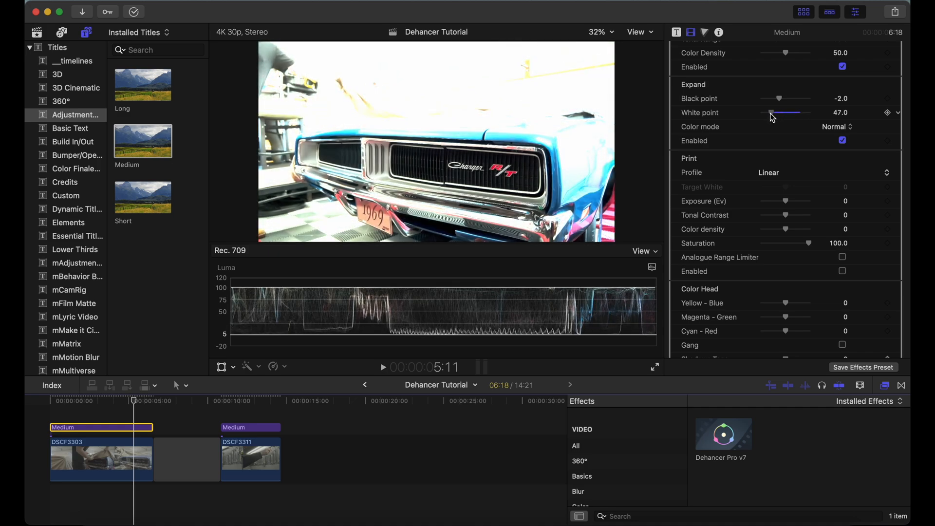
pyautogui.moveTo(772, 114); pyautogui.dragTo(799, 120)
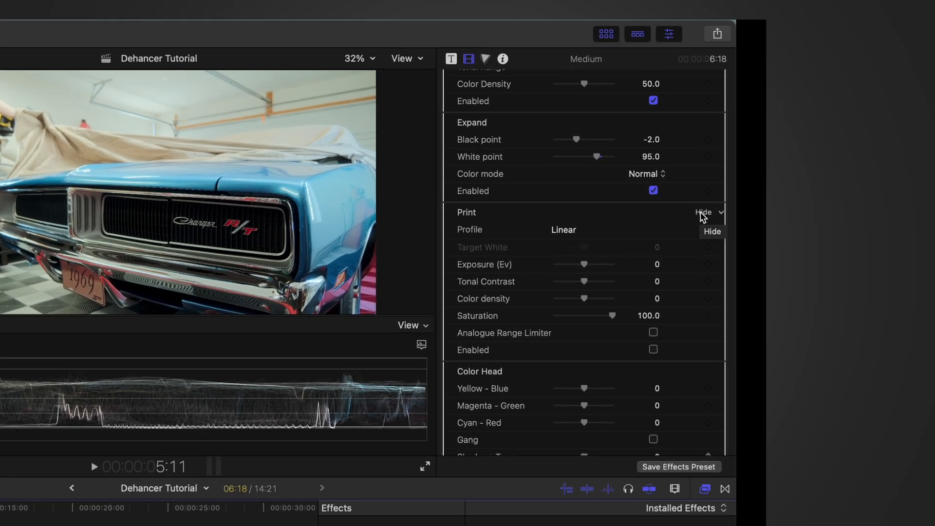
# Enable the Print section, try the Kodak Endura Glossy Paper profile, and switch the profile to Kodak 2383 Print Film
pyautogui.click(775, 174)
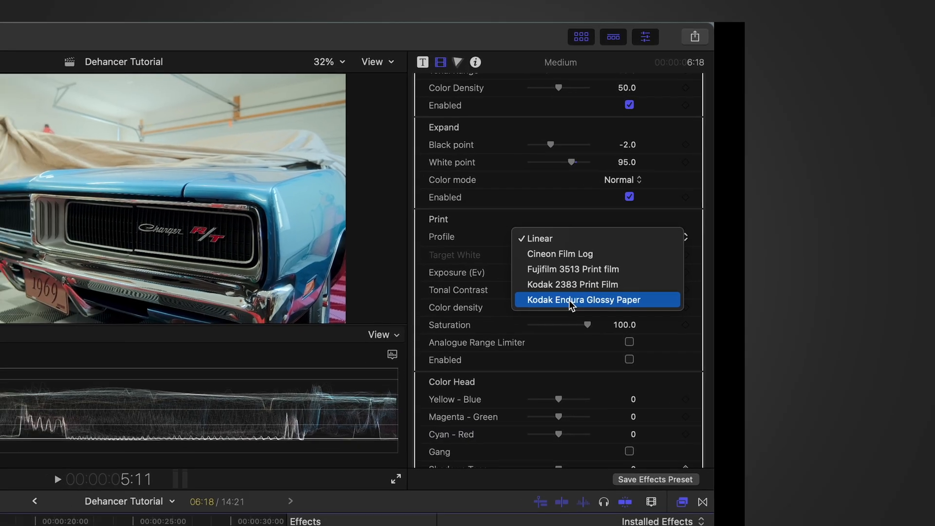
pyautogui.click(520, 318)
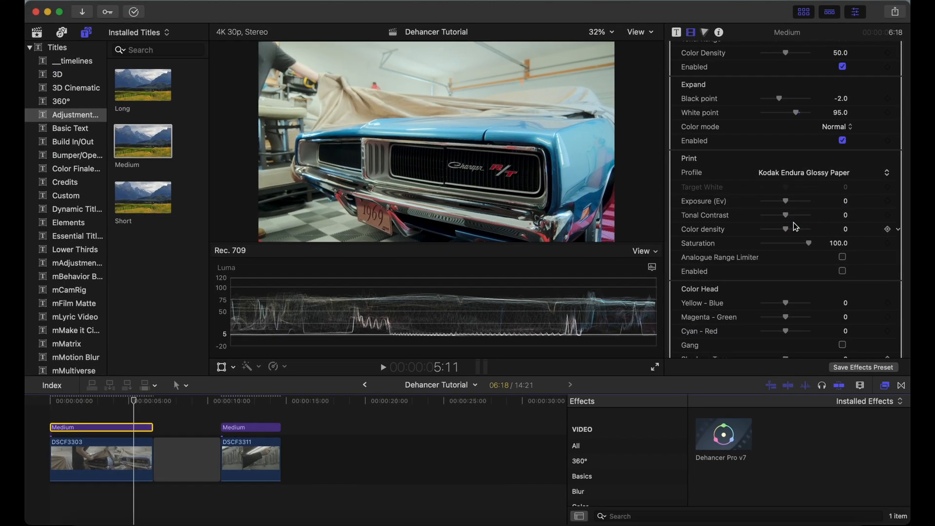
pyautogui.click(843, 272)
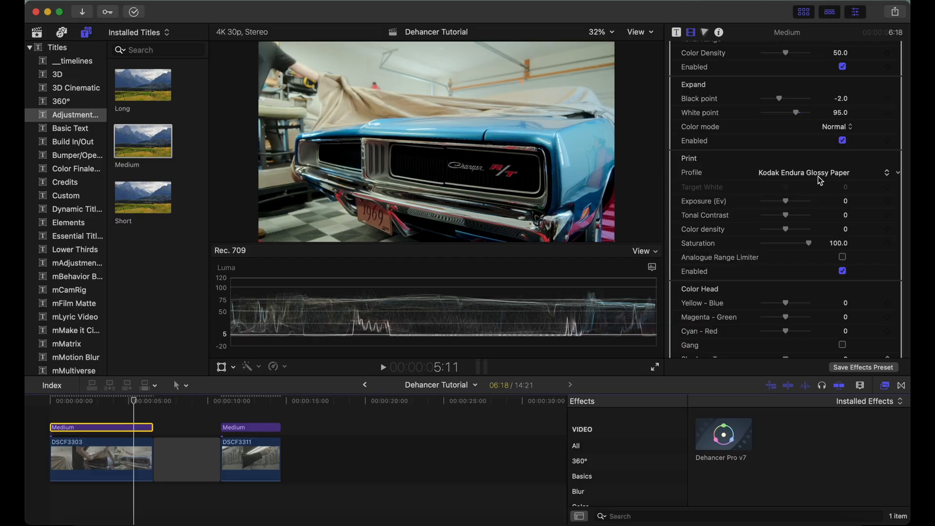
pyautogui.click(810, 174)
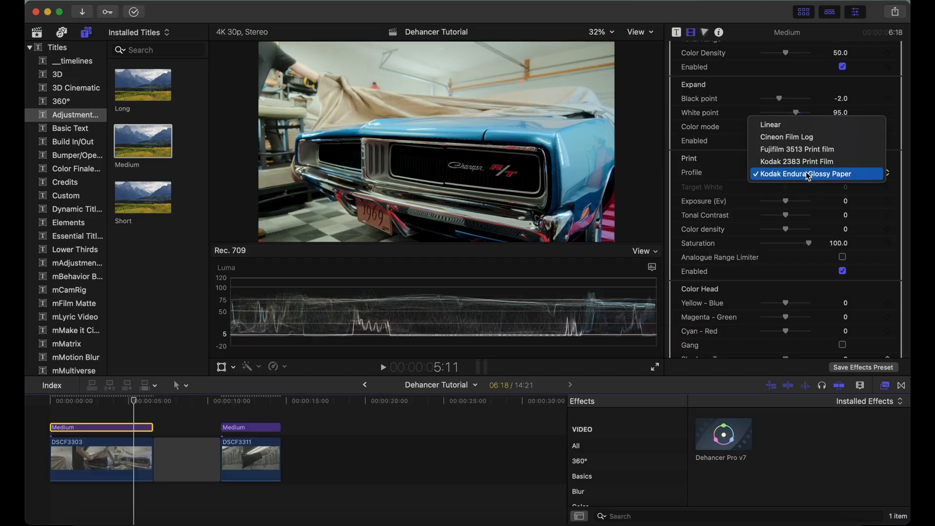
pyautogui.click(806, 162)
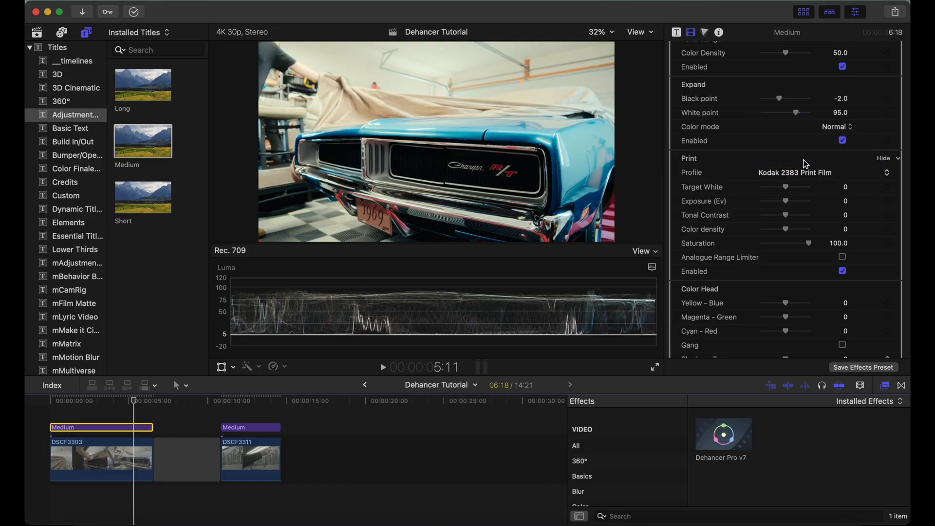
# Try the Fujifilm 3513 Print film profile, switch the Print profile to Kodak Endura Glossy Paper, and set Exposure (Ev) to 0.23
pyautogui.click(805, 172)
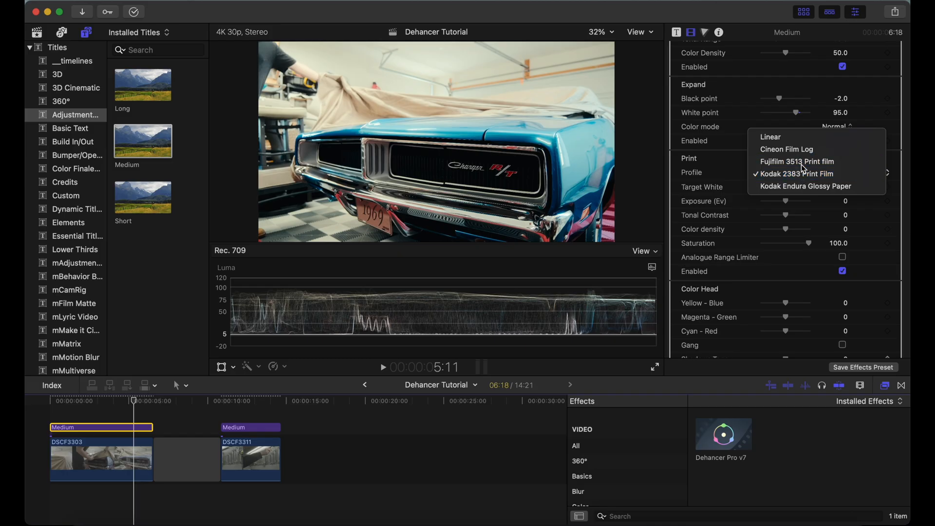
pyautogui.click(803, 161)
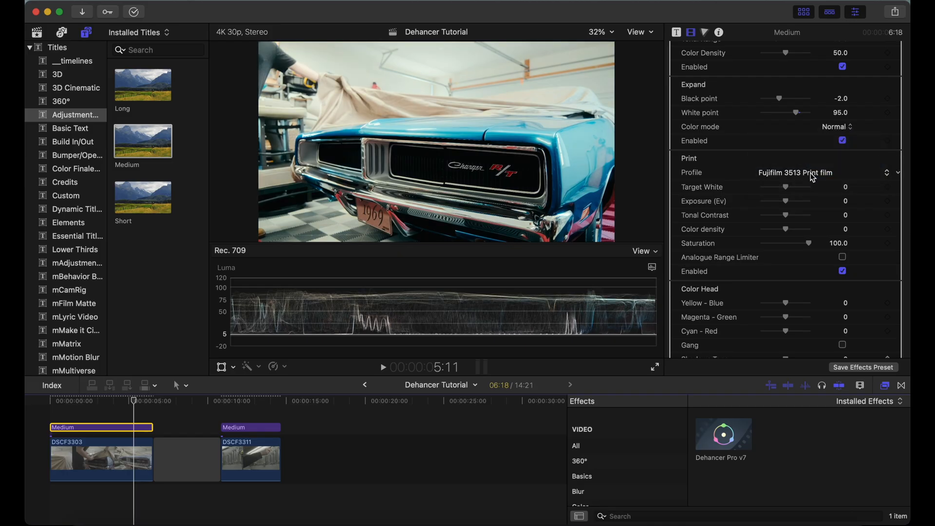
pyautogui.click(810, 173)
pyautogui.click(805, 200)
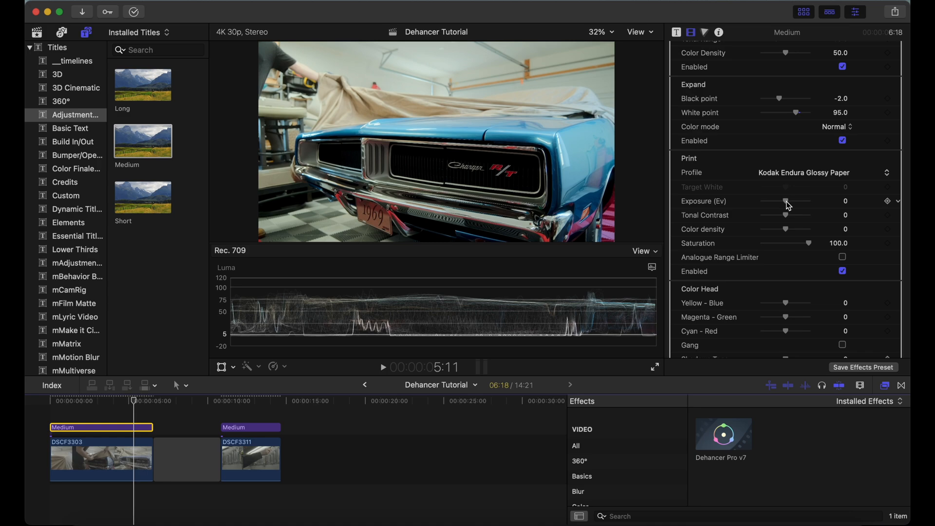
pyautogui.moveTo(786, 201); pyautogui.dragTo(788, 222)
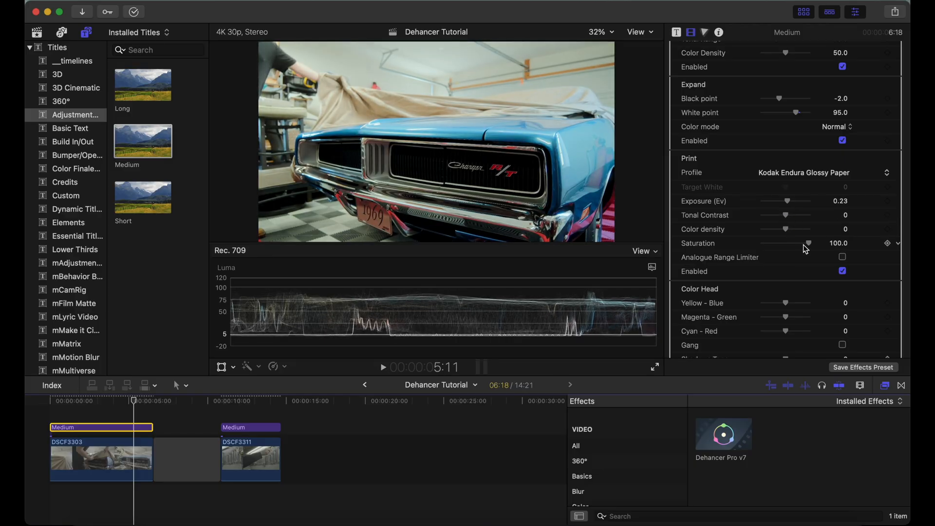
pyautogui.moveTo(801, 248); pyautogui.dragTo(770, 247)
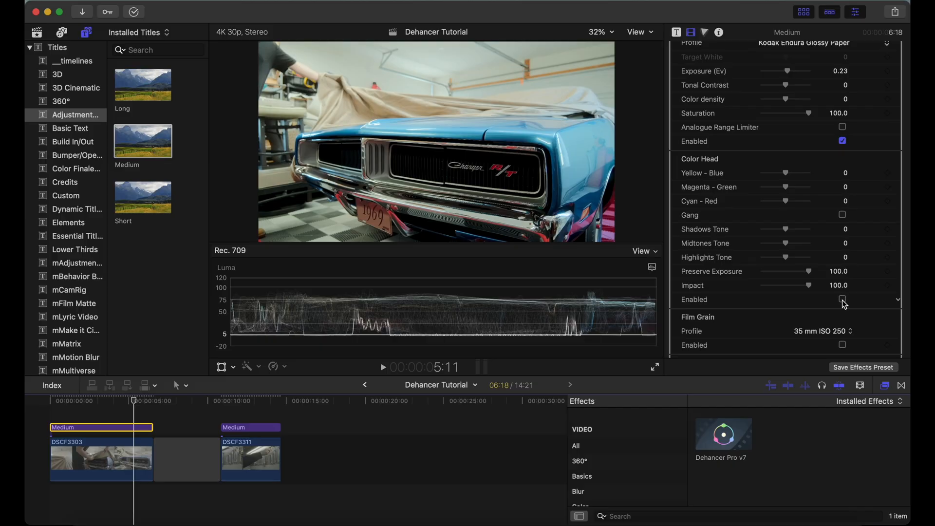
# Enable Color Head and experiment with Yellow - Blue, the Gang option, Shadows Tone and Midtones Tone
pyautogui.click(843, 299)
pyautogui.moveTo(784, 173); pyautogui.dragTo(788, 202)
pyautogui.click(844, 216)
pyautogui.moveTo(789, 233)
pyautogui.mouseDown()
pyautogui.moveTo(765, 233)
pyautogui.moveTo(802, 235)
pyautogui.mouseUp()
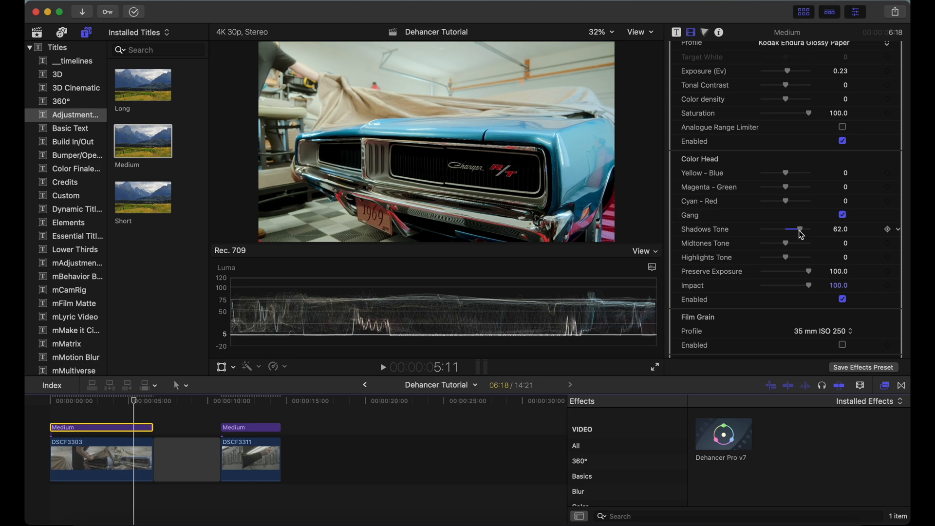
pyautogui.click(899, 230)
pyautogui.click(857, 236)
pyautogui.moveTo(786, 242)
pyautogui.mouseDown()
pyautogui.moveTo(762, 243)
pyautogui.moveTo(819, 245)
pyautogui.moveTo(789, 251)
pyautogui.mouseUp()
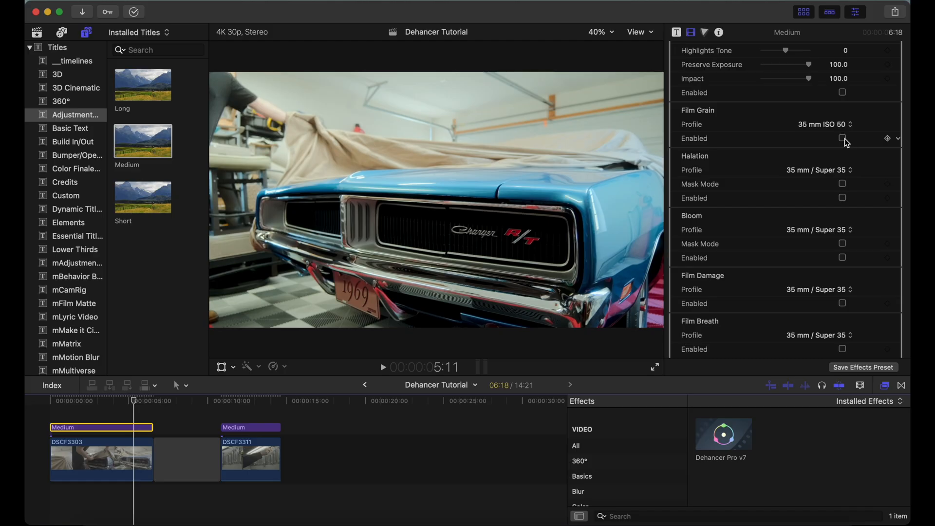
# Enable Film Grain and try the 8 mm ISO 50 and 65 mm ISO 50 grain profiles
pyautogui.click(843, 139)
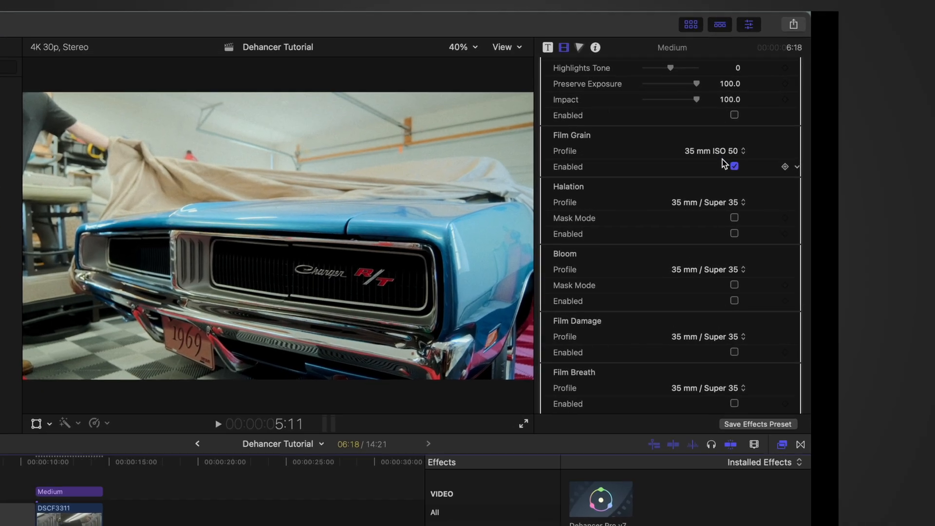
pyautogui.click(717, 152)
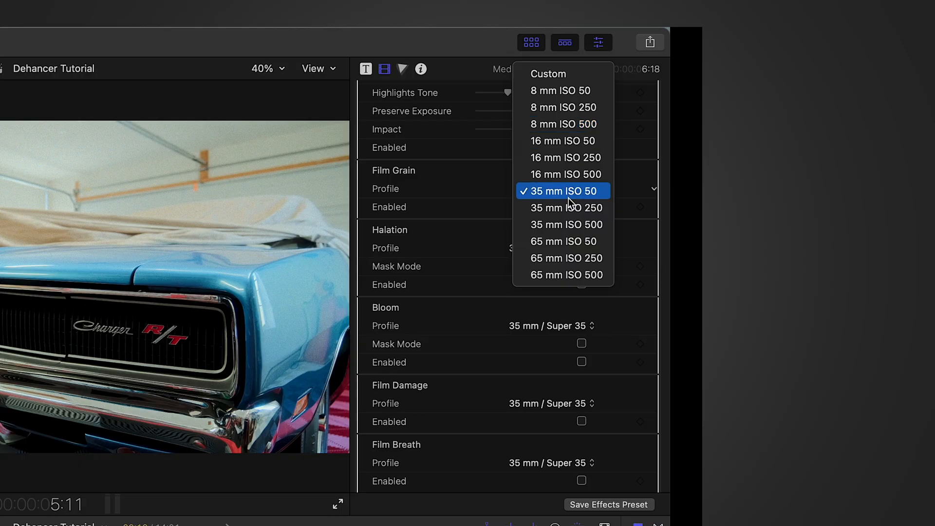
pyautogui.click(565, 93)
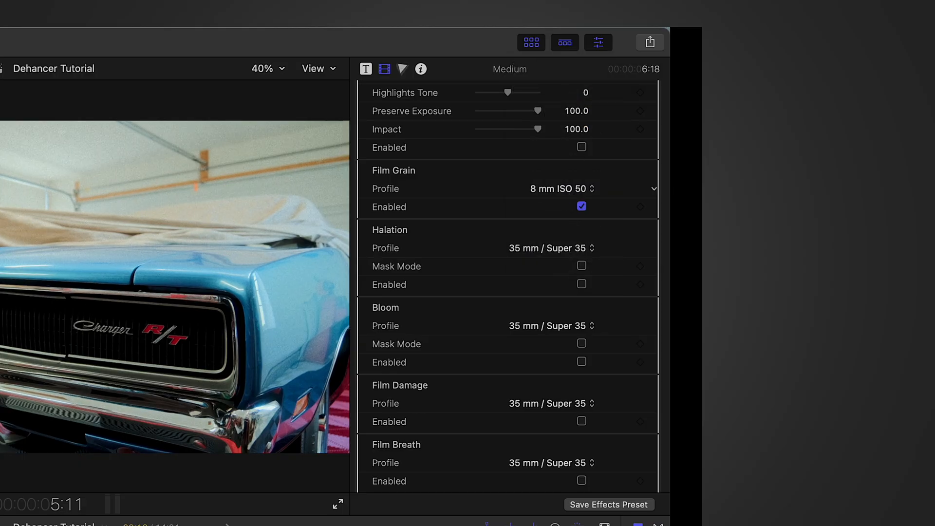
pyautogui.click(565, 188)
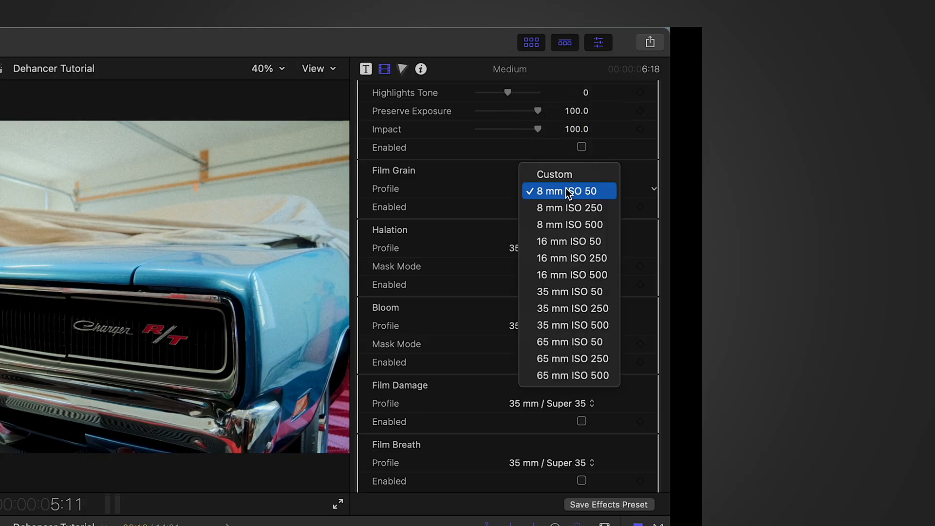
pyautogui.click(571, 341)
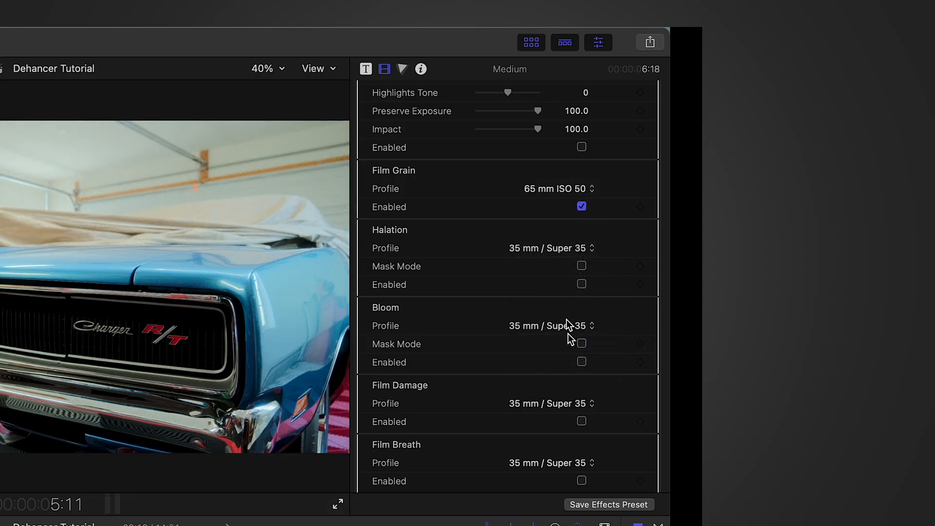
# Try the 35 mm ISO 250 and Custom grain profiles and set the Film Grain profile to 35 mm ISO 50
pyautogui.click(567, 188)
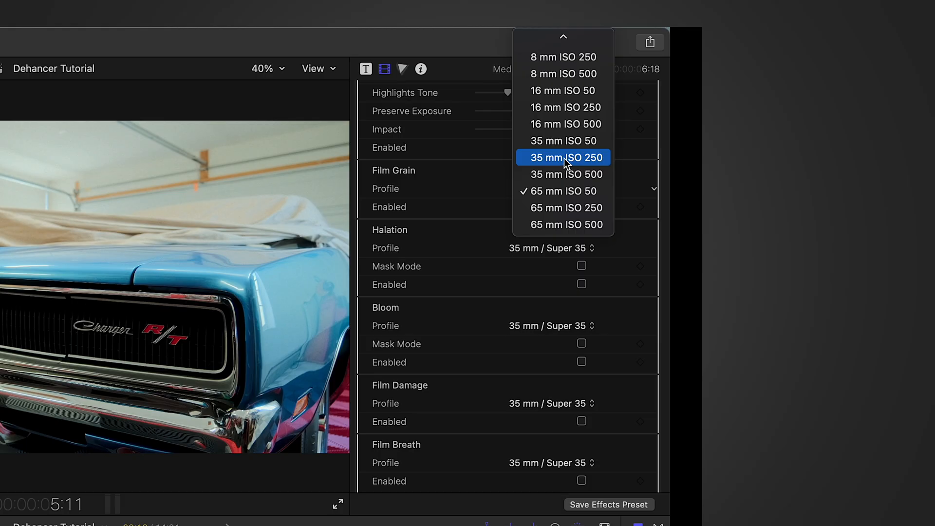
pyautogui.click(564, 159)
pyautogui.click(572, 190)
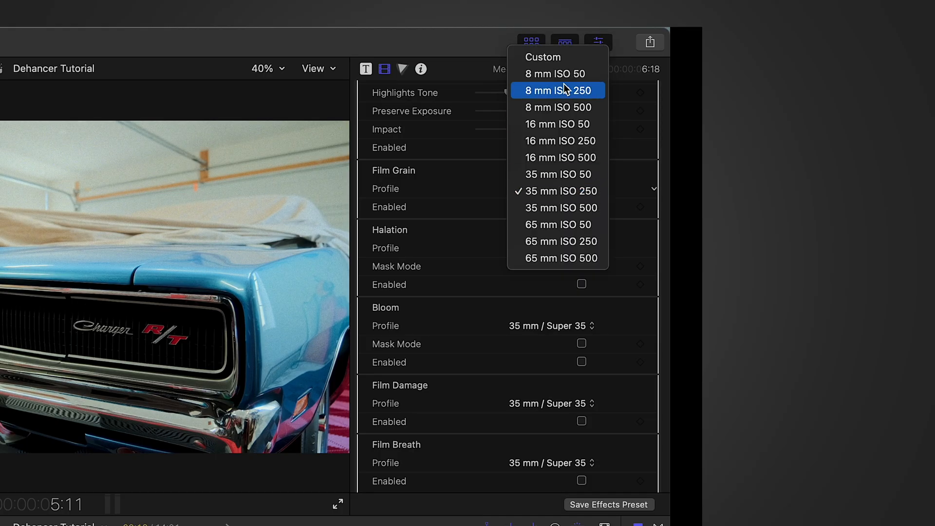
pyautogui.click(557, 60)
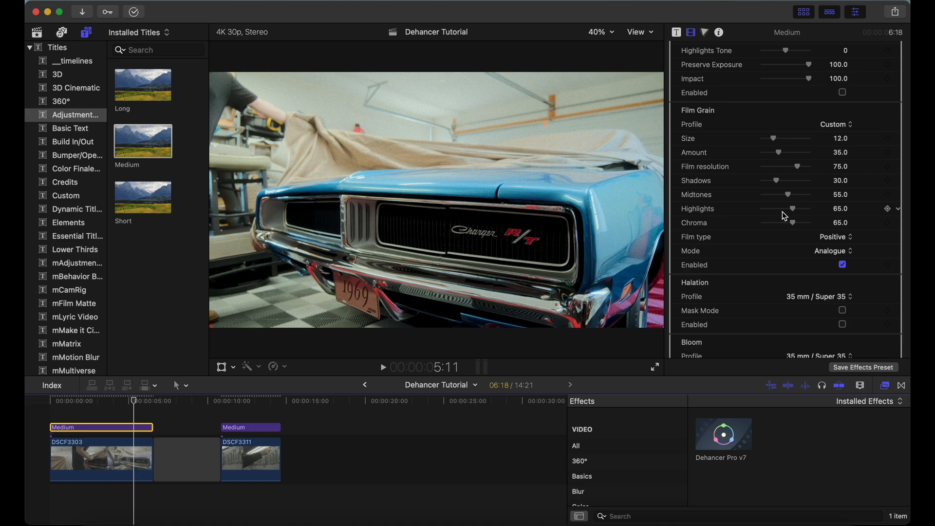
pyautogui.click(835, 125)
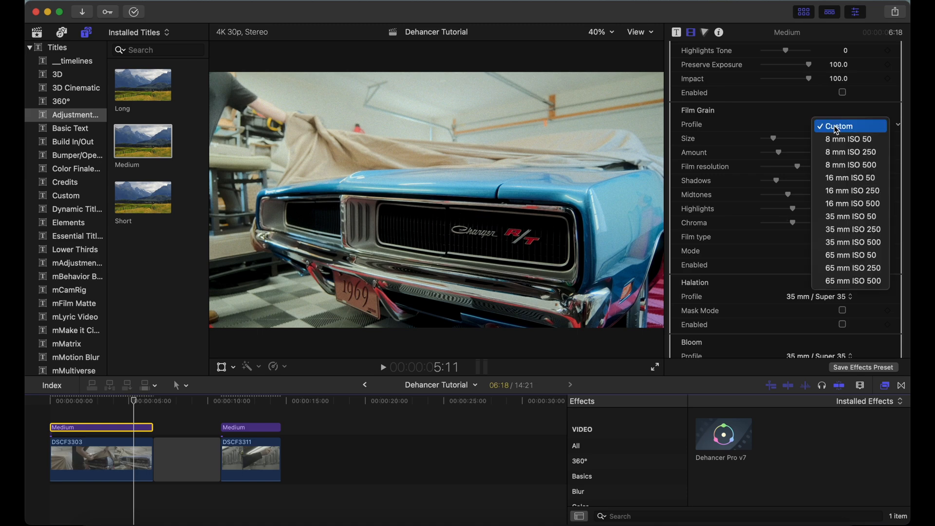
pyautogui.click(858, 260)
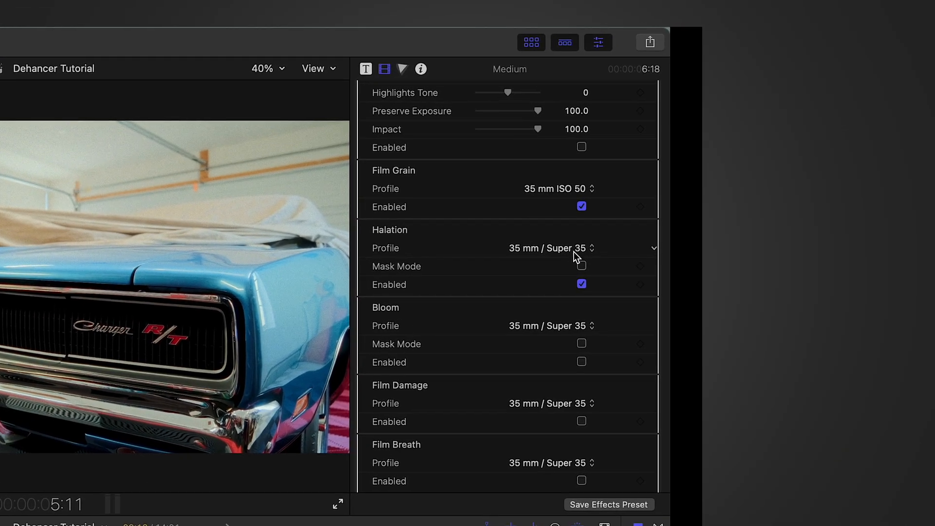
# Preview the Halation mask with the 35 mm / Super 35 and 8 mm / Super 8 profiles, and turn Mask Mode off
pyautogui.click(575, 251)
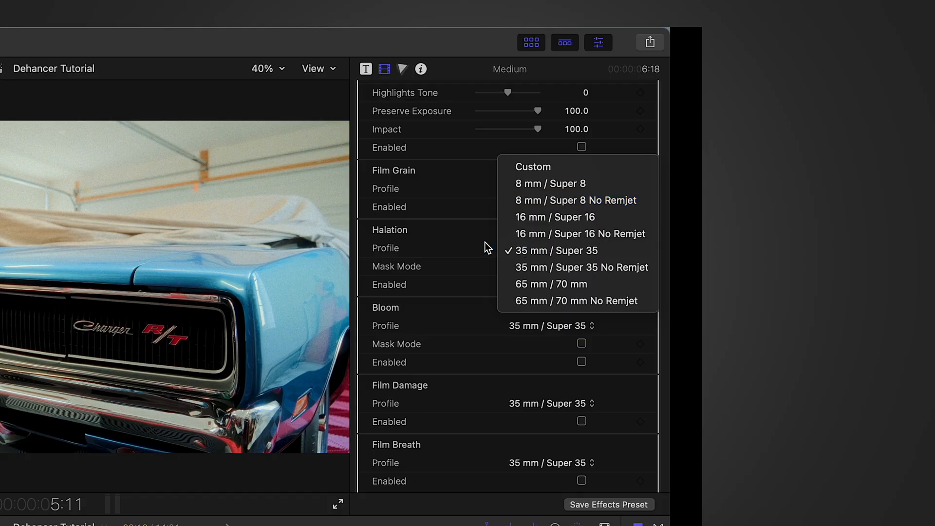
pyautogui.click(546, 256)
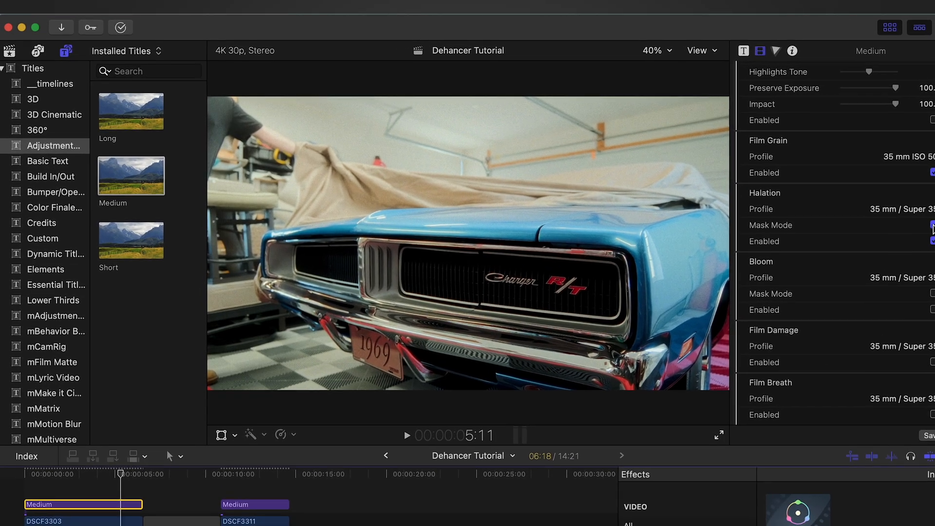
pyautogui.click(899, 210)
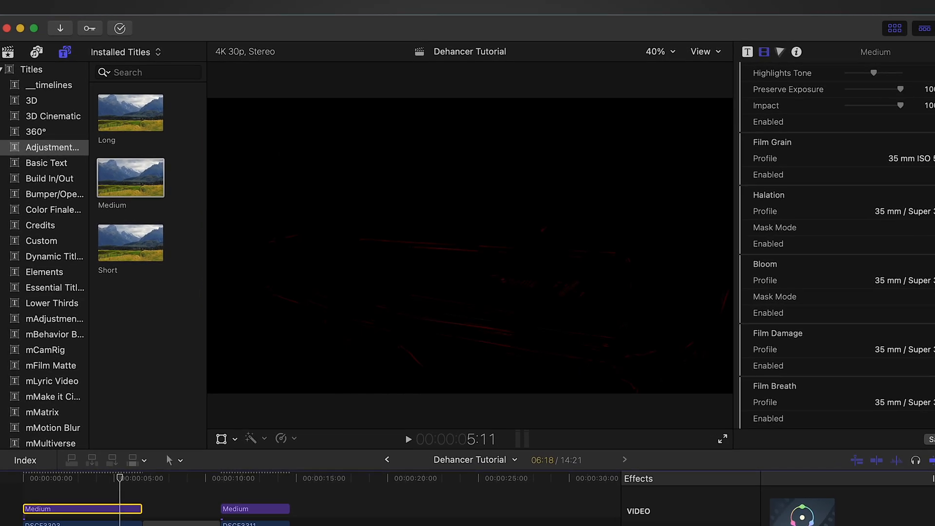
pyautogui.click(921, 212)
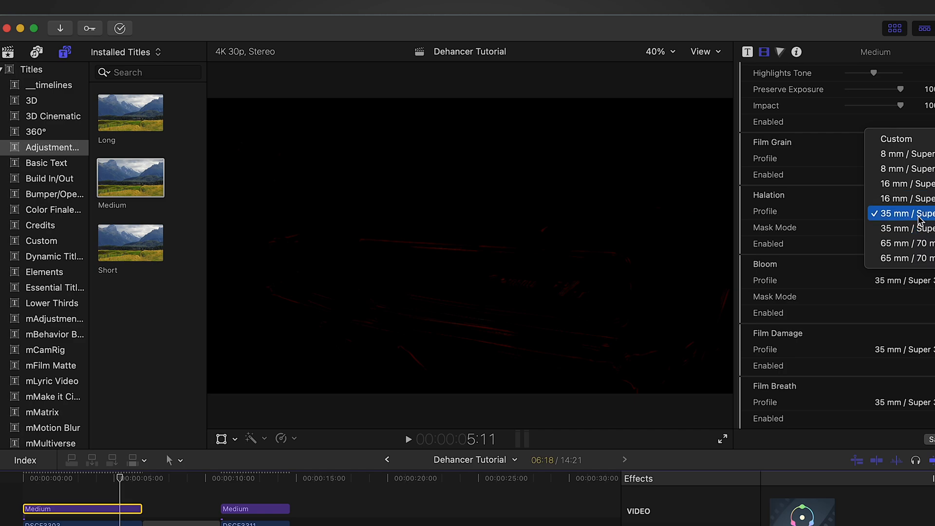
pyautogui.click(917, 155)
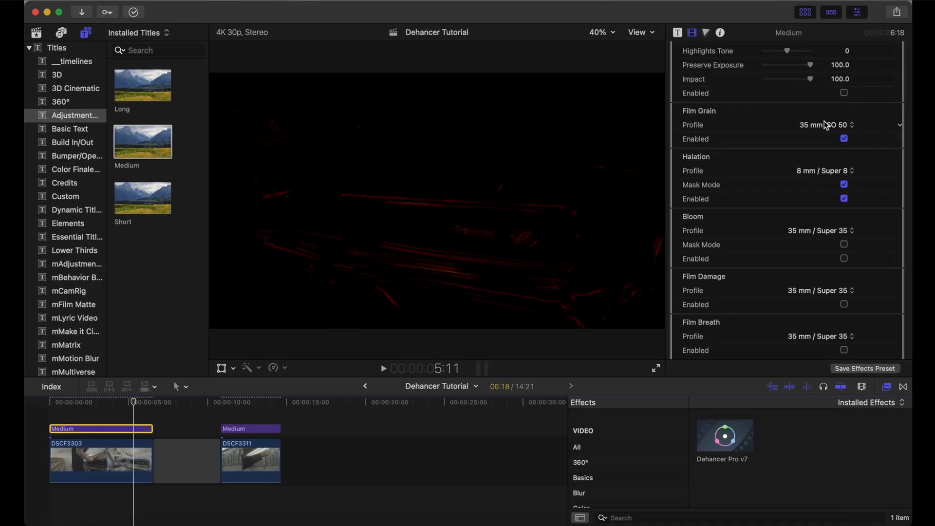
pyautogui.click(844, 184)
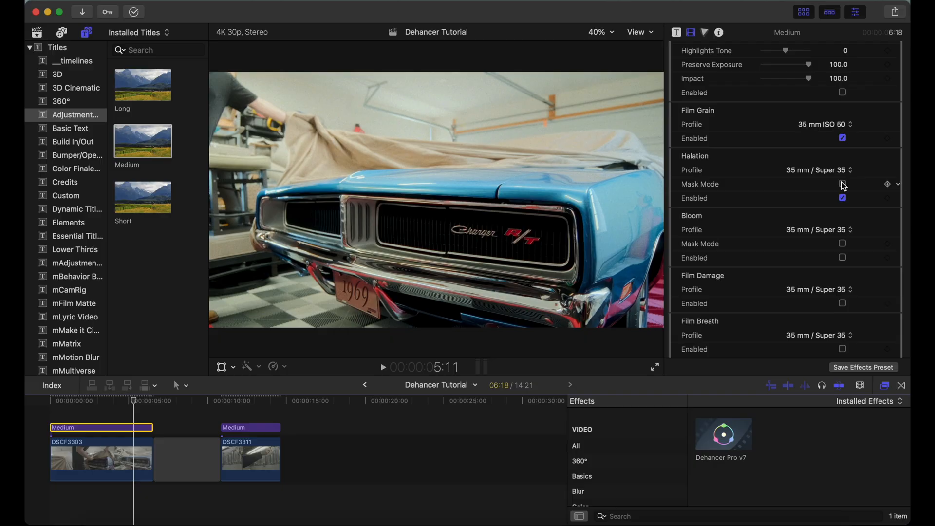
# Compare the image with Halation Mask Mode on and off using the 35 mm / Super 35 profile, leaving Mask Mode off
pyautogui.click(843, 185)
pyautogui.click(843, 184)
pyautogui.click(828, 171)
pyautogui.click(827, 173)
pyautogui.click(843, 184)
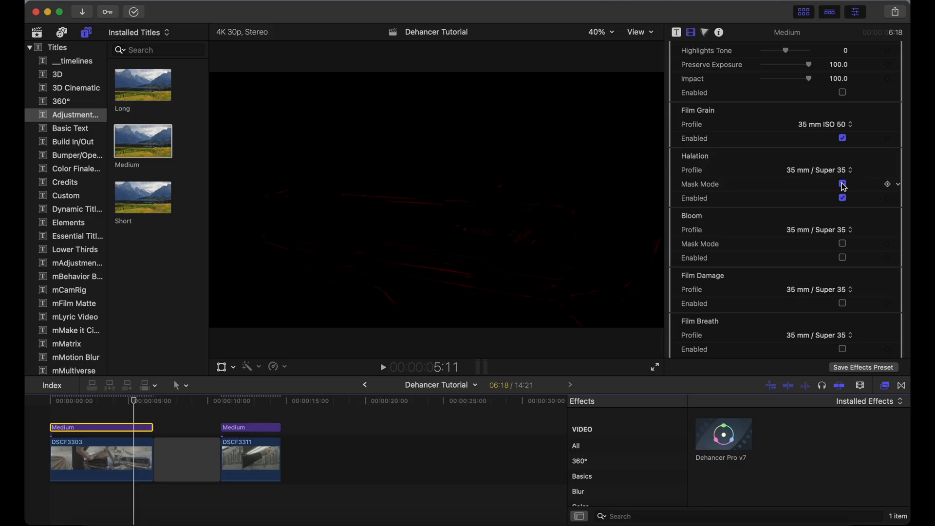
pyautogui.click(843, 184)
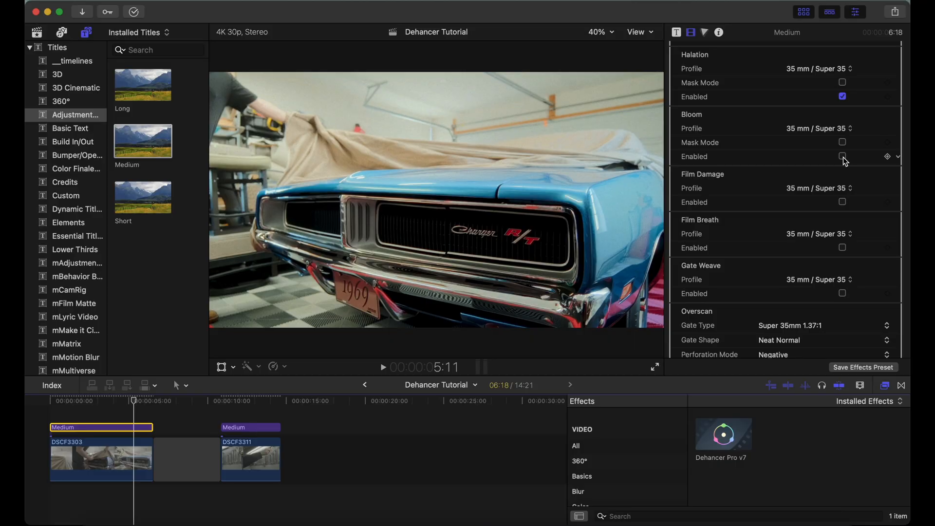
# Enable Bloom, try its 8 mm / Super 8 profile in Mask Mode, and turn Mask Mode off
pyautogui.click(843, 157)
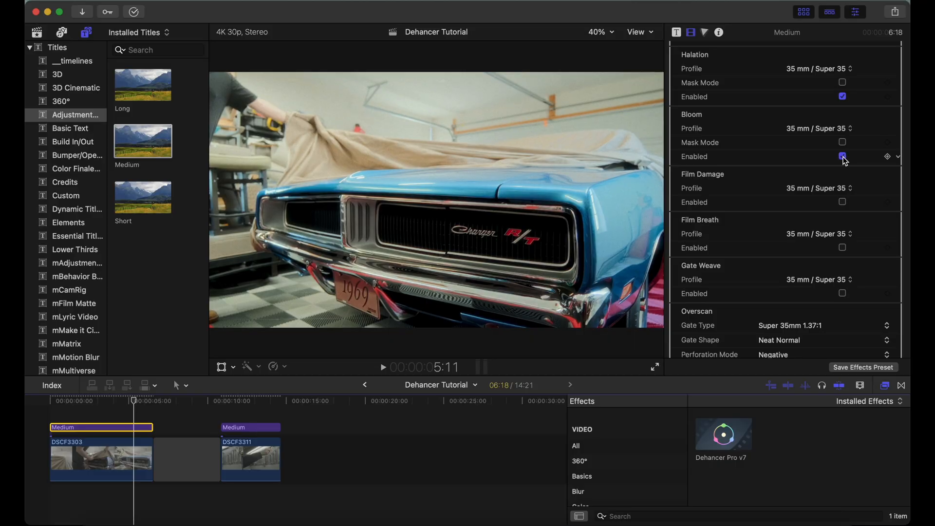
pyautogui.click(844, 144)
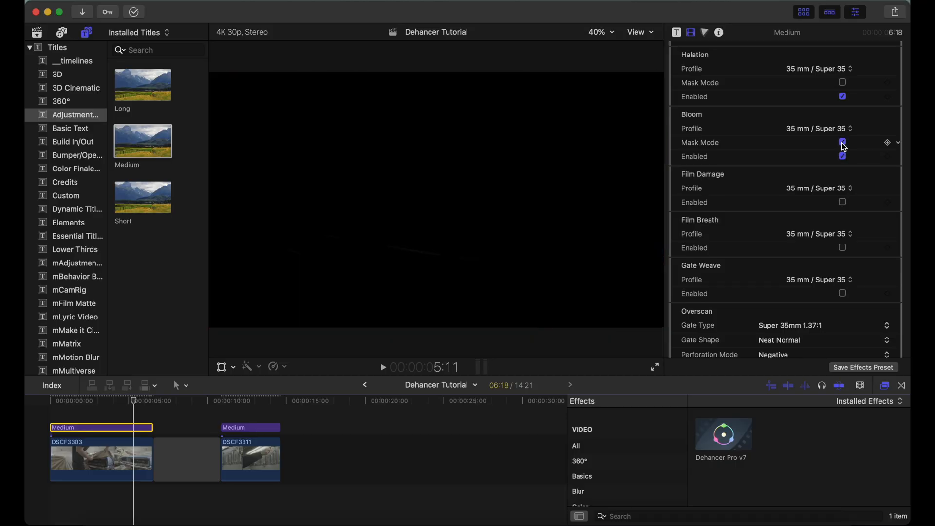
pyautogui.click(828, 128)
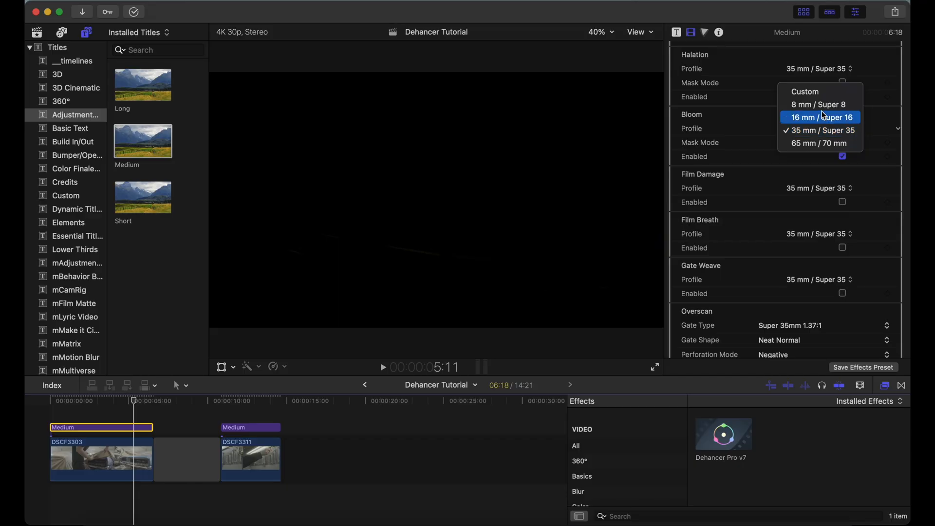
pyautogui.click(817, 104)
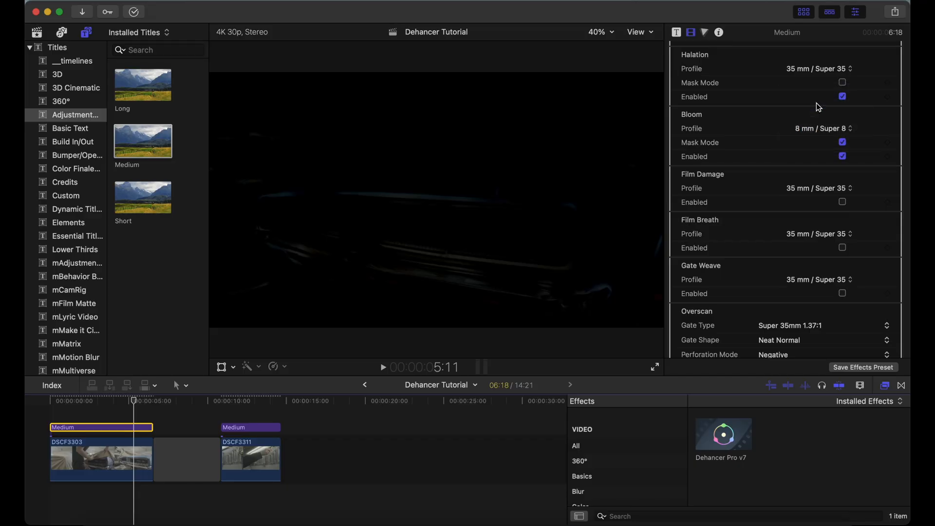
pyautogui.click(843, 143)
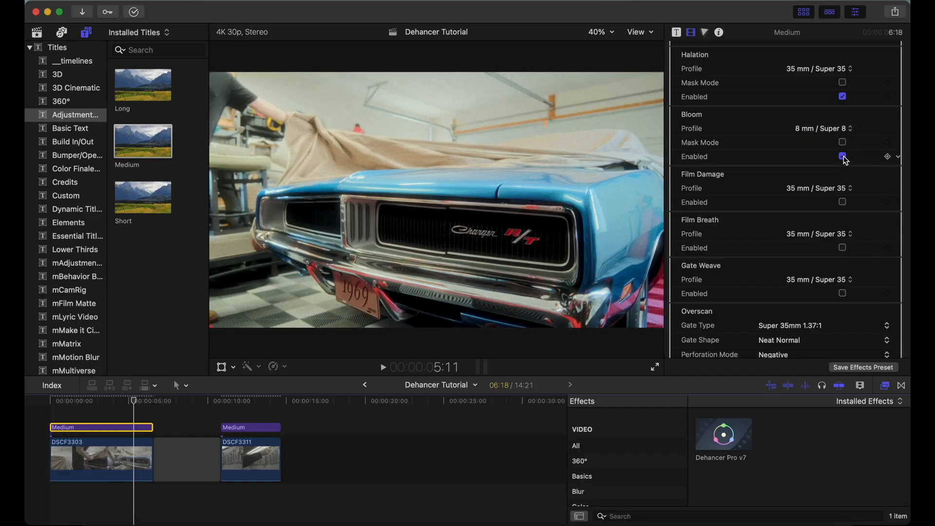
# Switch the Bloom profile to 16 mm / Super 16, compare the image with Bloom on and off, and leave it disabled
pyautogui.click(832, 130)
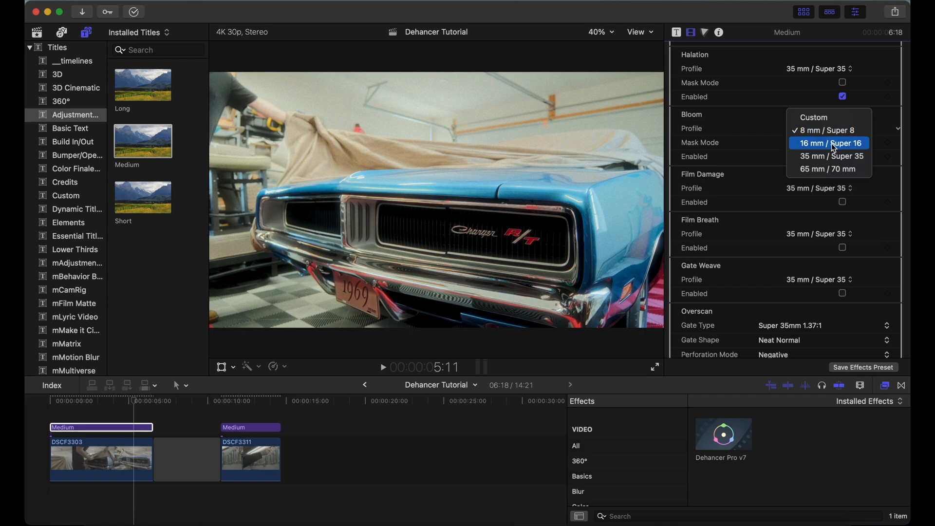
pyautogui.click(833, 144)
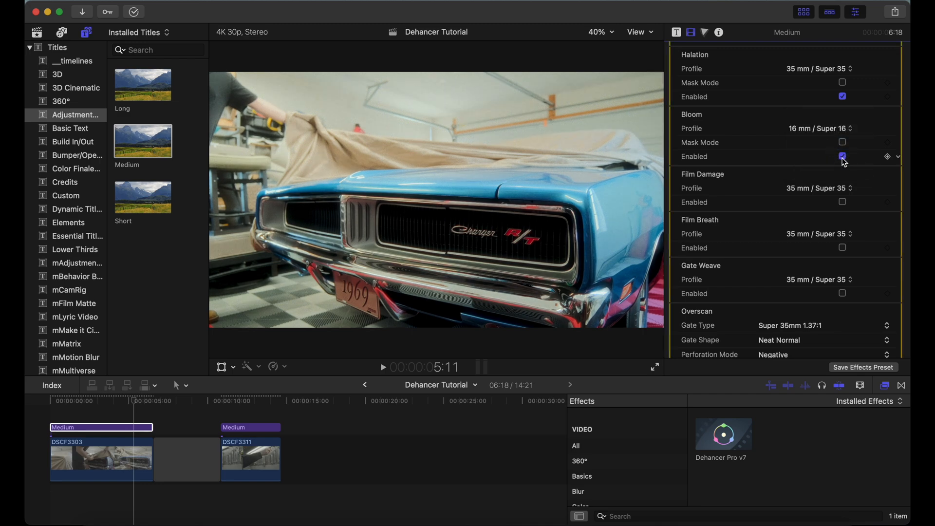
pyautogui.click(843, 157)
pyautogui.click(843, 158)
pyautogui.click(844, 157)
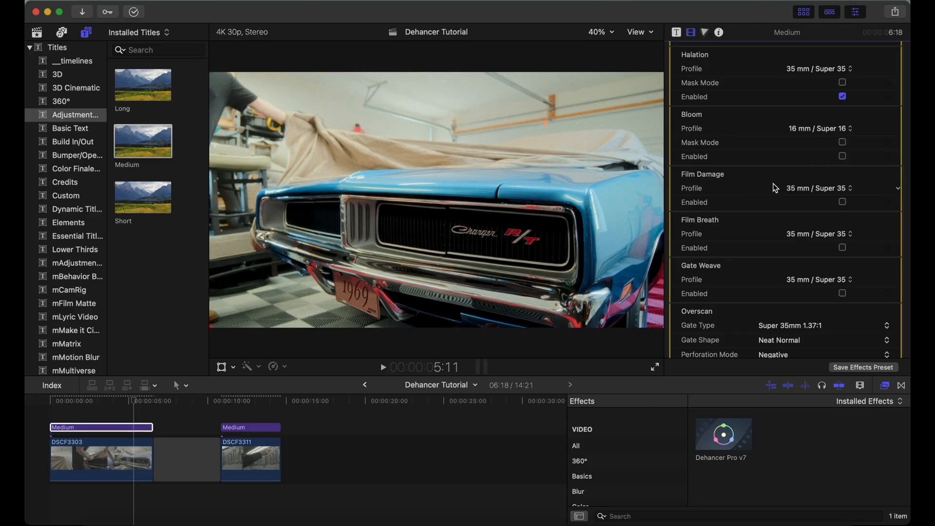
# Enable Film Damage with the 35 mm / Super 35 profile
pyautogui.scroll(-3, 773, 183)
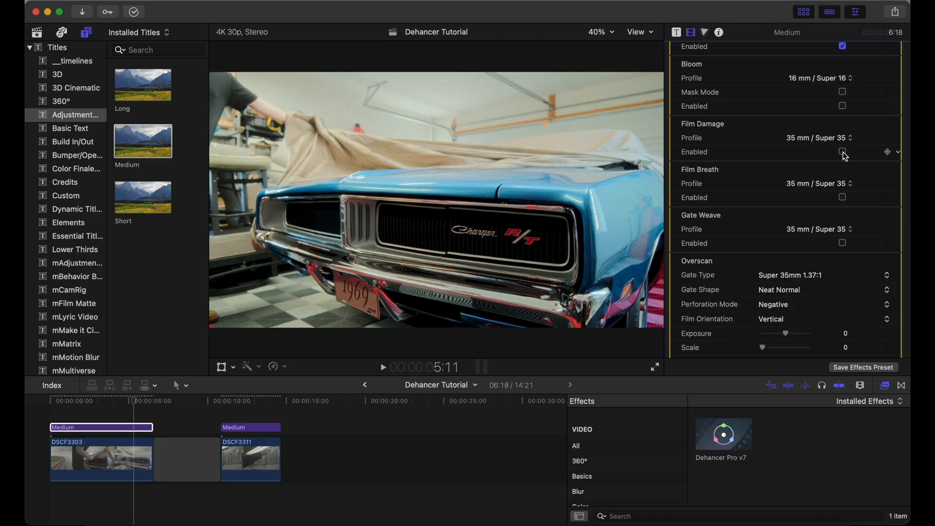
pyautogui.click(829, 138)
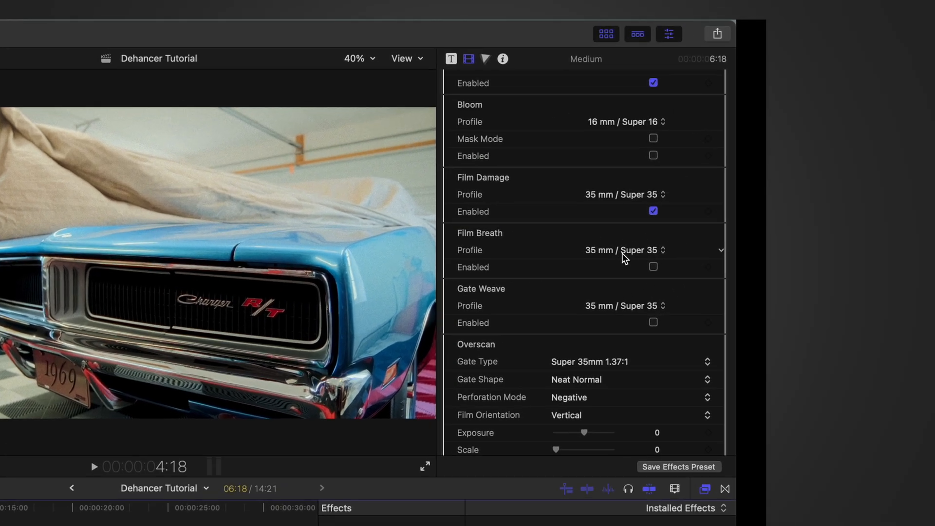
# Inspect the Custom profile settings of Film Breath, and enable Film Breath with the 35 mm / Super 35 profile
pyautogui.click(819, 191)
pyautogui.click(545, 226)
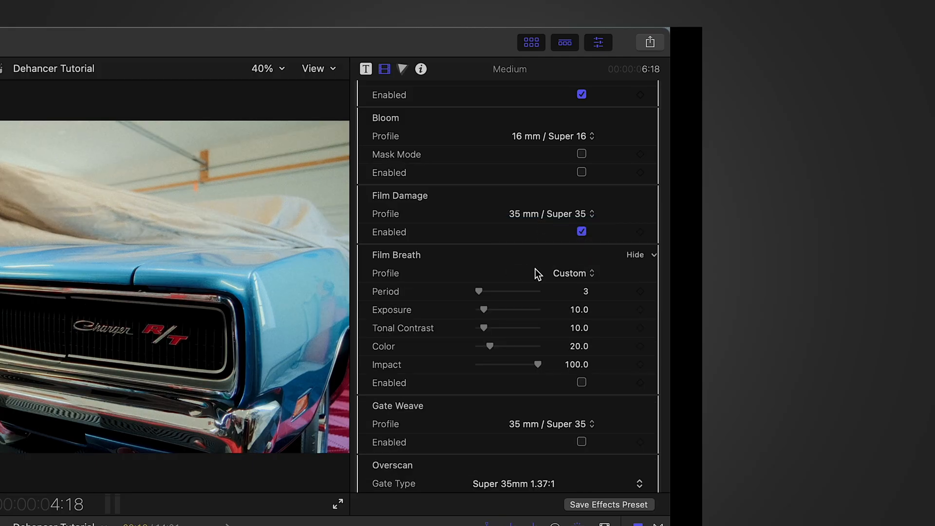
pyautogui.click(580, 272)
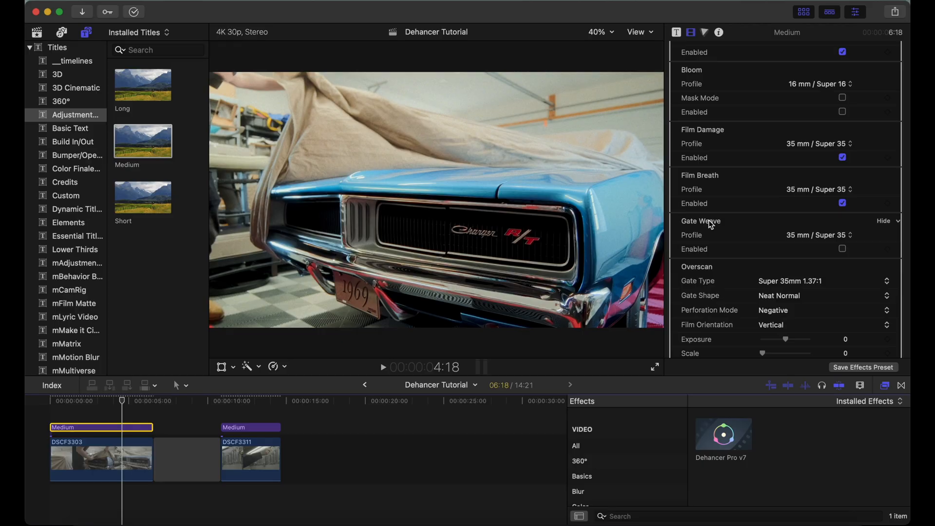
# Enable Gate Weave with the 35 mm / Super 35 profile and play back the graded car clip to check the movement
pyautogui.click(843, 249)
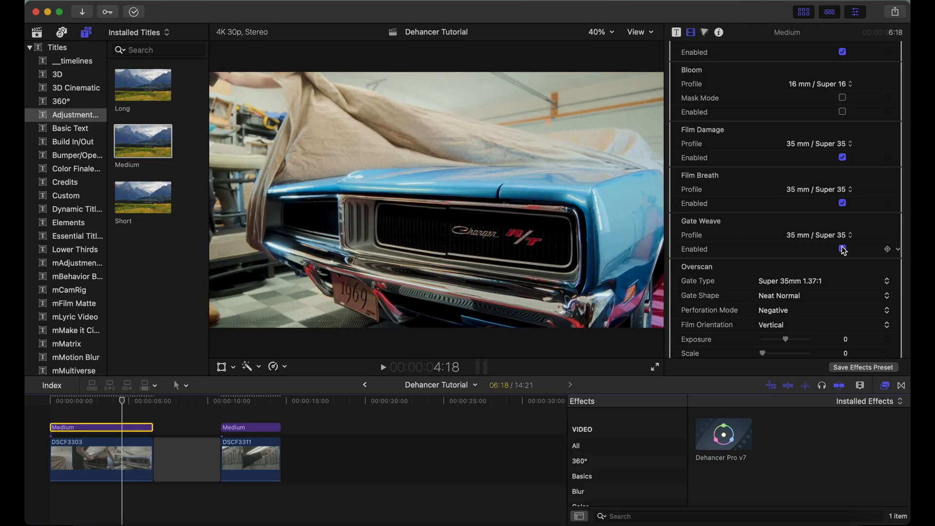
pyautogui.click(106, 415)
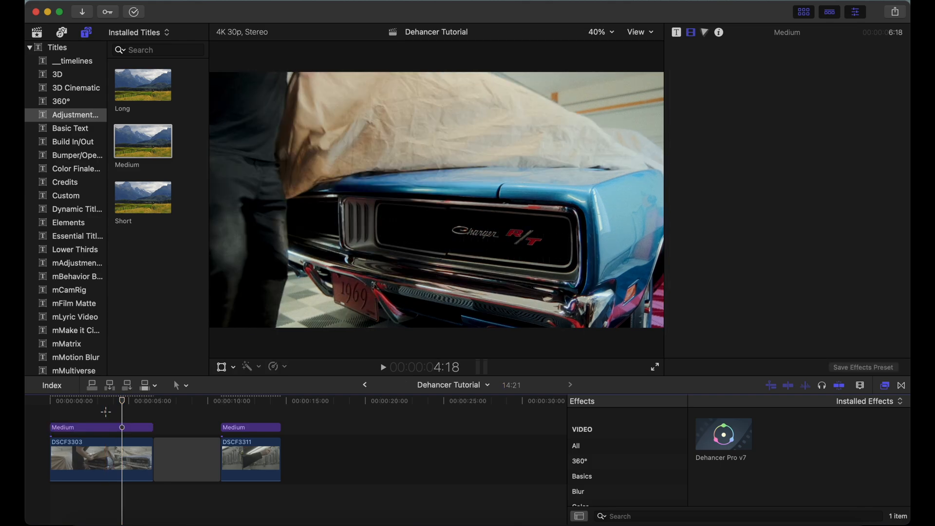
pyautogui.press('space')
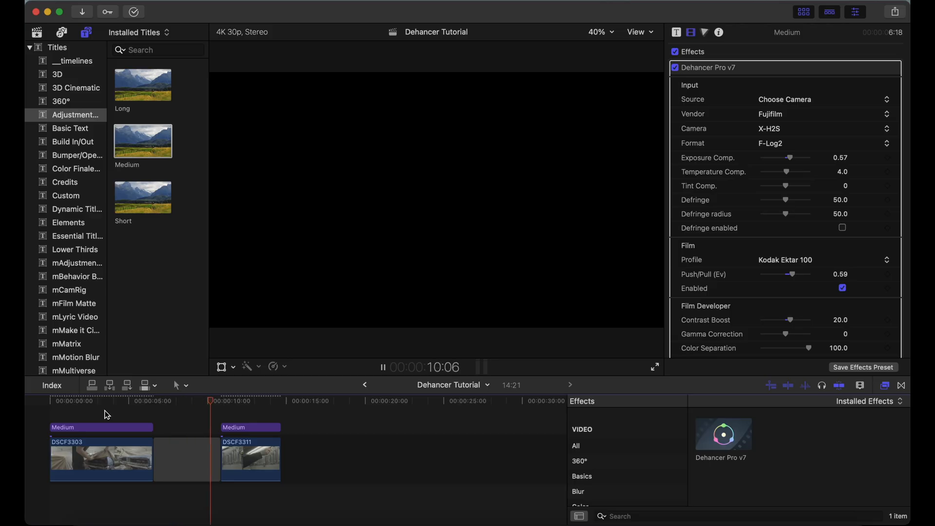
pyautogui.click(120, 427)
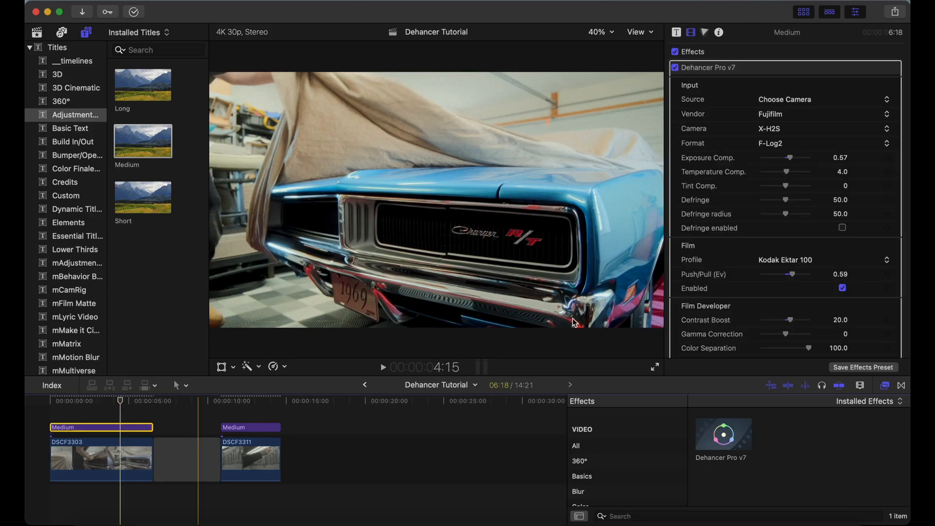
pyautogui.scroll(-10, 754, 299)
pyautogui.scroll(-15, 752, 296)
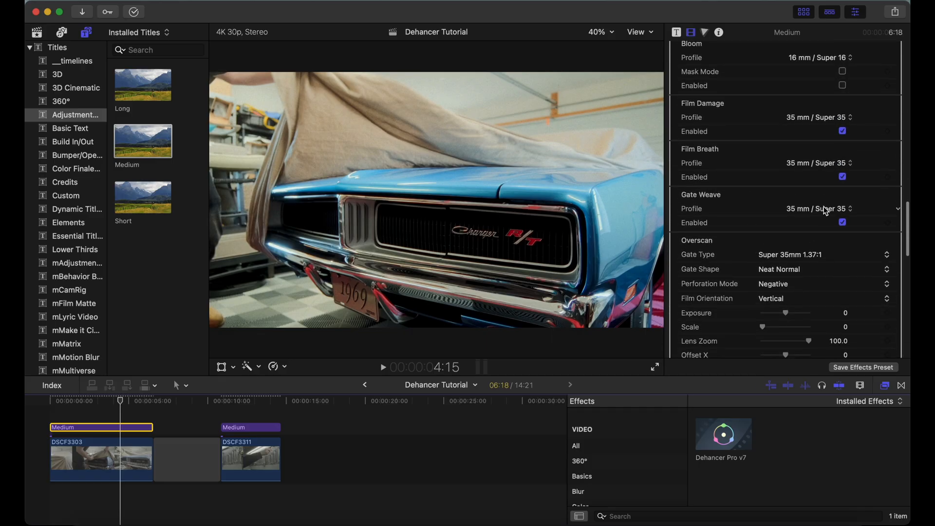
pyautogui.click(828, 208)
pyautogui.click(826, 209)
# Enable Overscan and set its gate type to Super 8mm 1.33:1
pyautogui.scroll(-5, 823, 230)
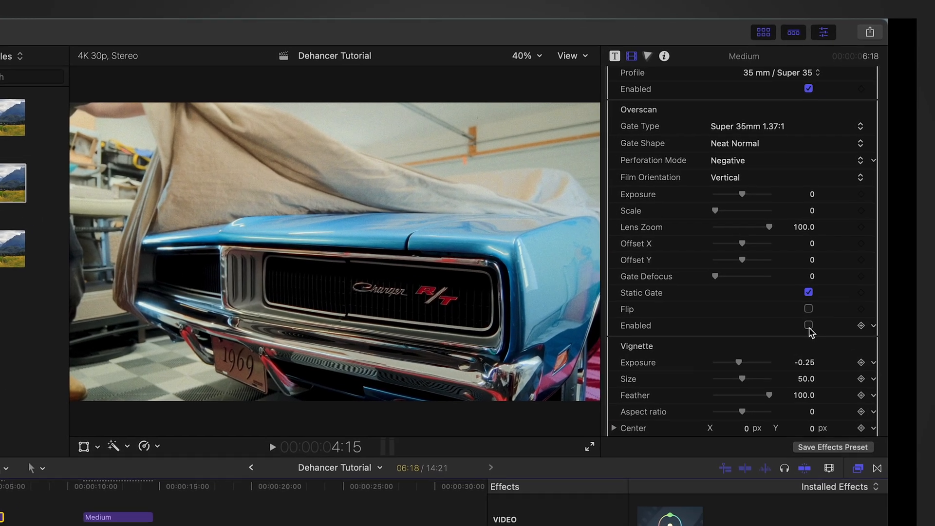
pyautogui.click(824, 297)
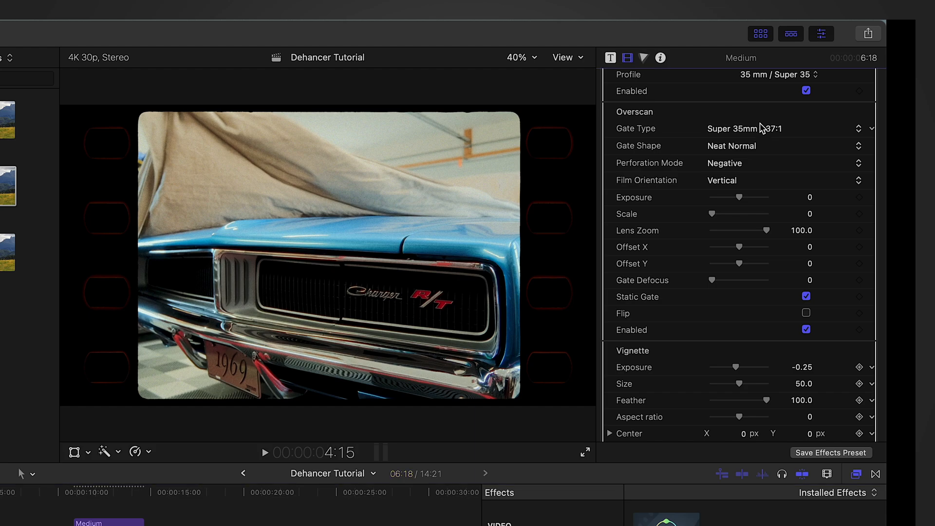
pyautogui.click(755, 137)
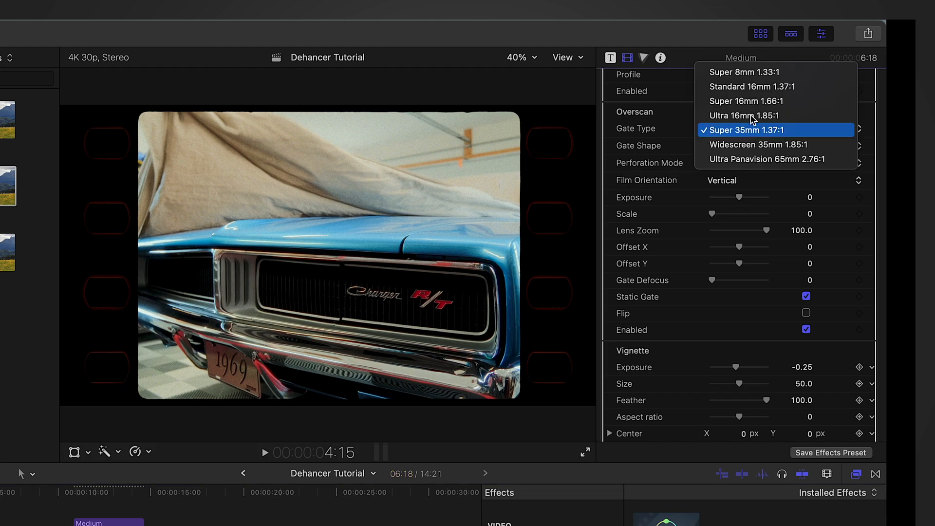
pyautogui.click(748, 73)
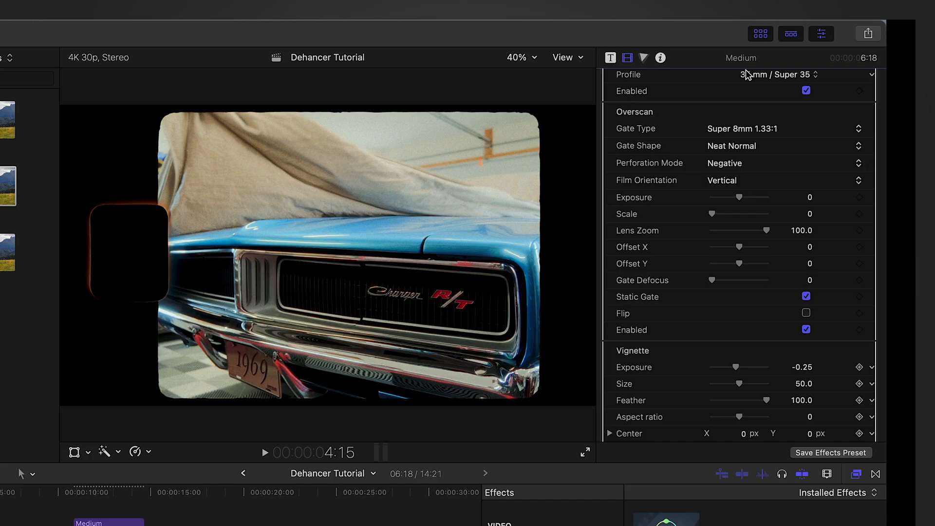
# Try the Standard 16mm 1.37:1, Ultra 16mm 1.85:1 and Widescreen 35mm 1.85:1 gate types, and set the gate type to Super 35mm 1.37:1
pyautogui.click(746, 129)
pyautogui.click(741, 146)
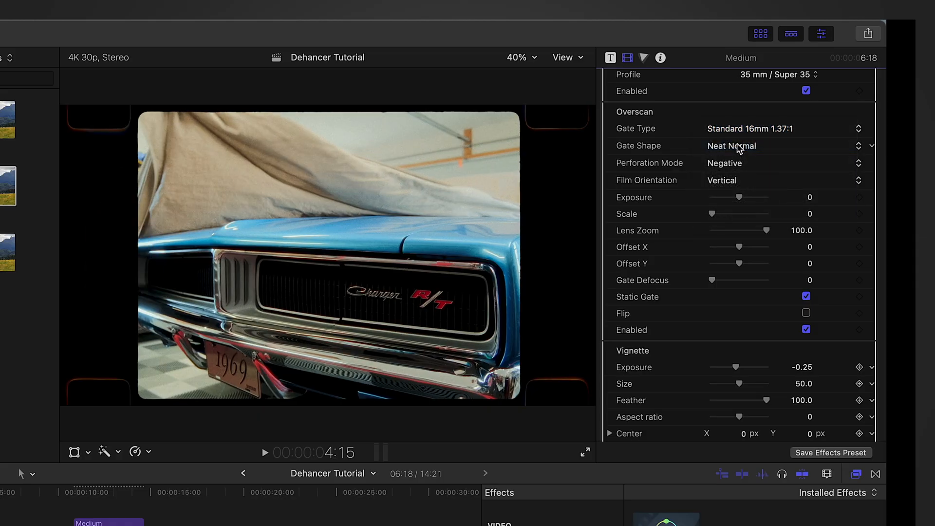
pyautogui.click(745, 129)
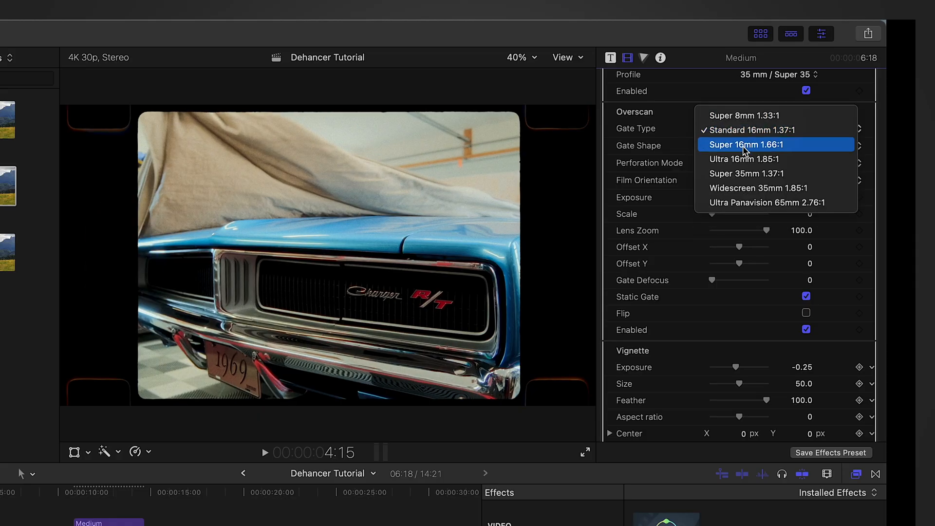
pyautogui.click(748, 160)
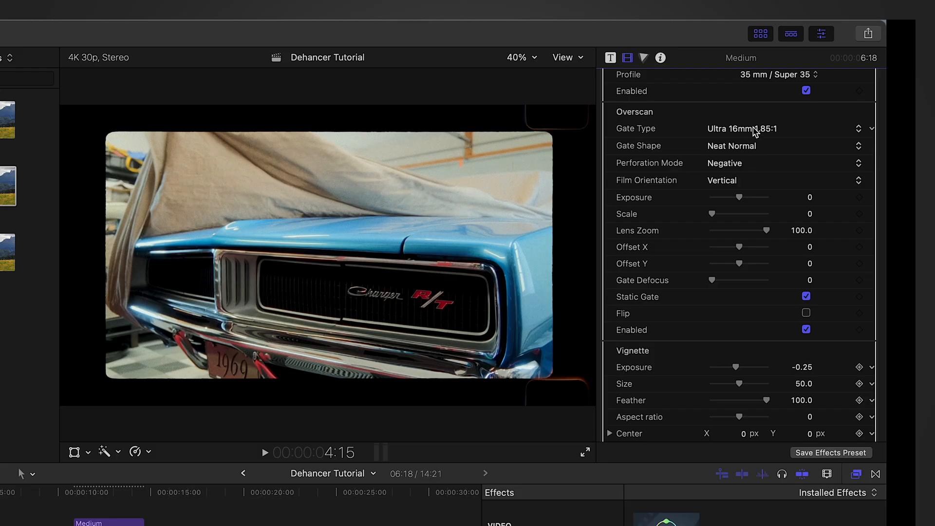
pyautogui.click(754, 128)
pyautogui.click(756, 160)
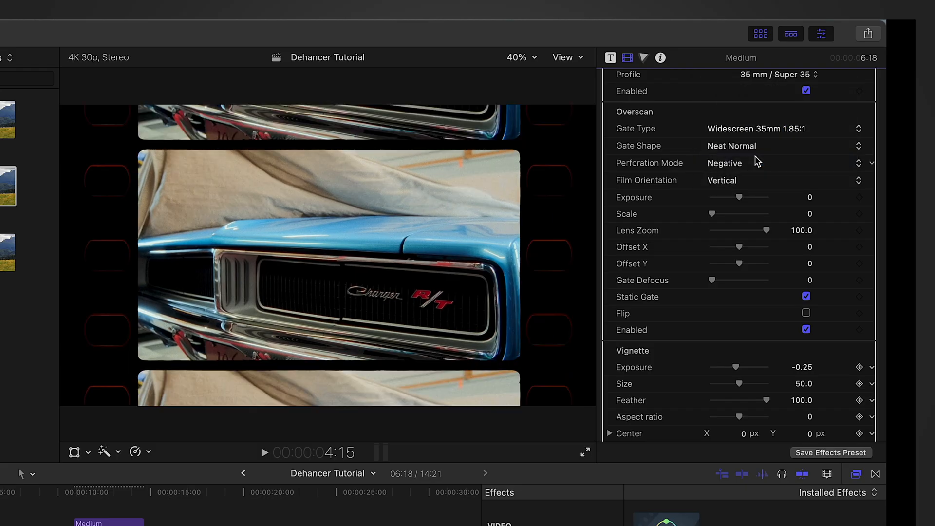
pyautogui.click(752, 129)
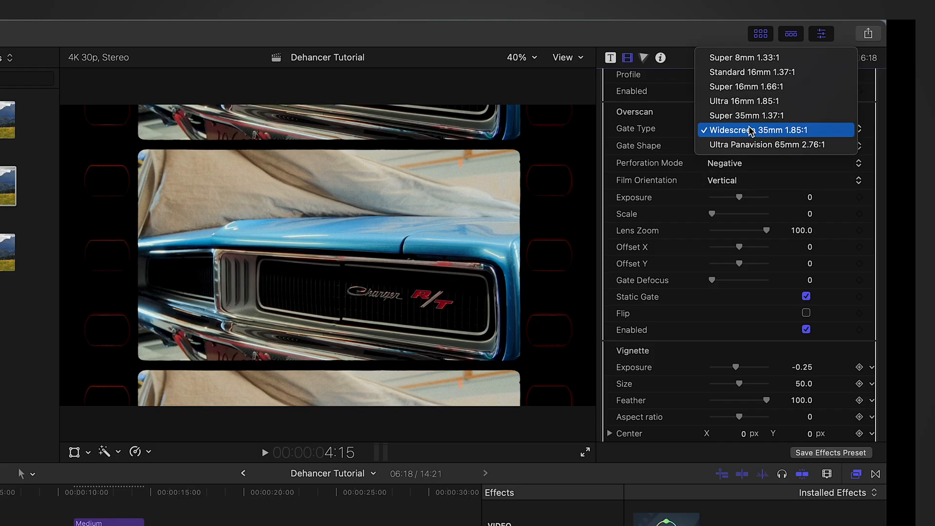
pyautogui.click(751, 118)
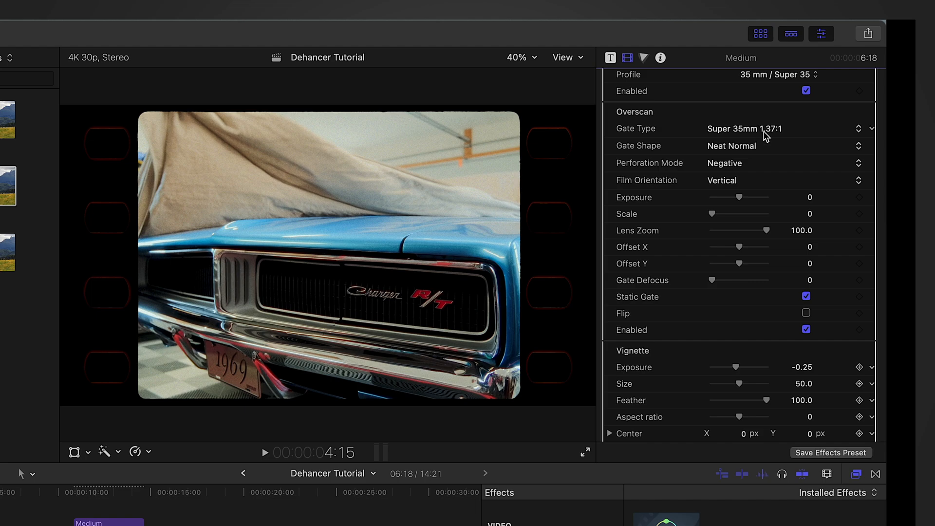
# Compare the Standard 16mm 1.37:1 Overscan gate with Super 35mm 1.37:1 and return to the Super 35mm gate
pyautogui.click(761, 130)
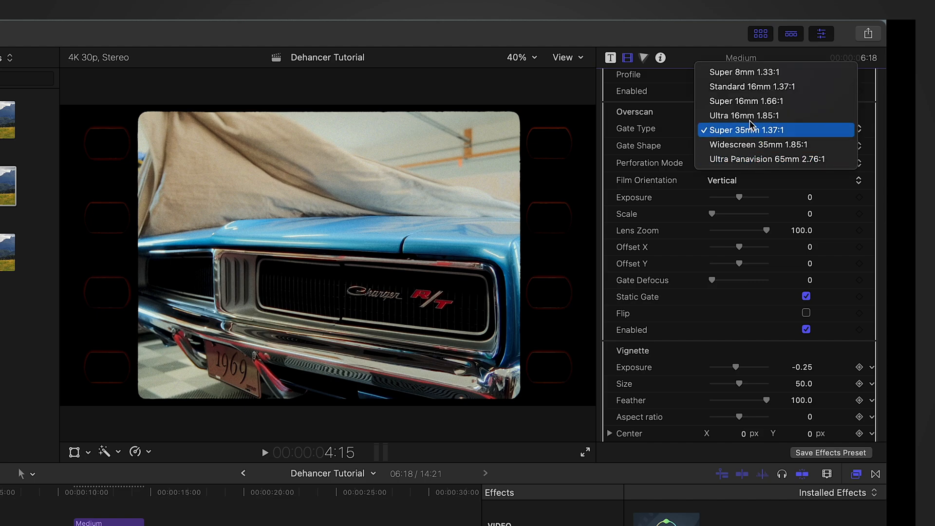
pyautogui.click(753, 87)
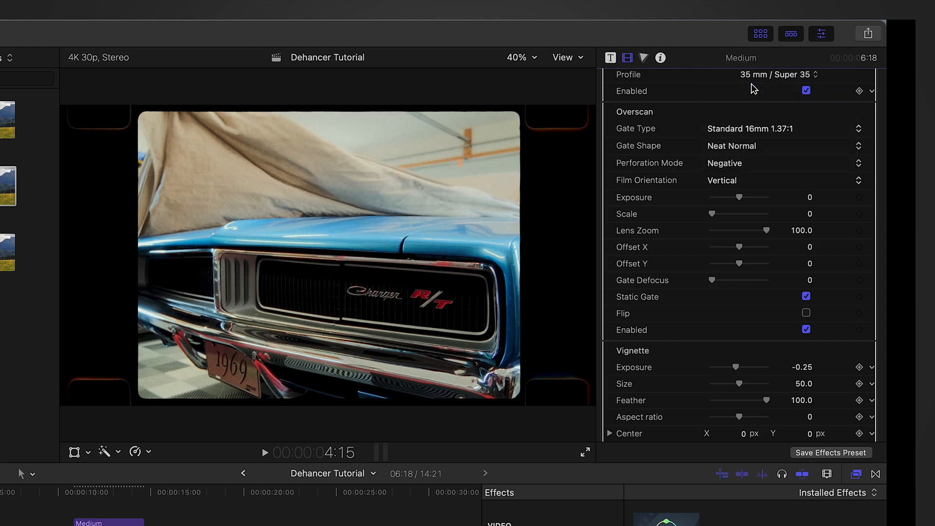
pyautogui.click(751, 130)
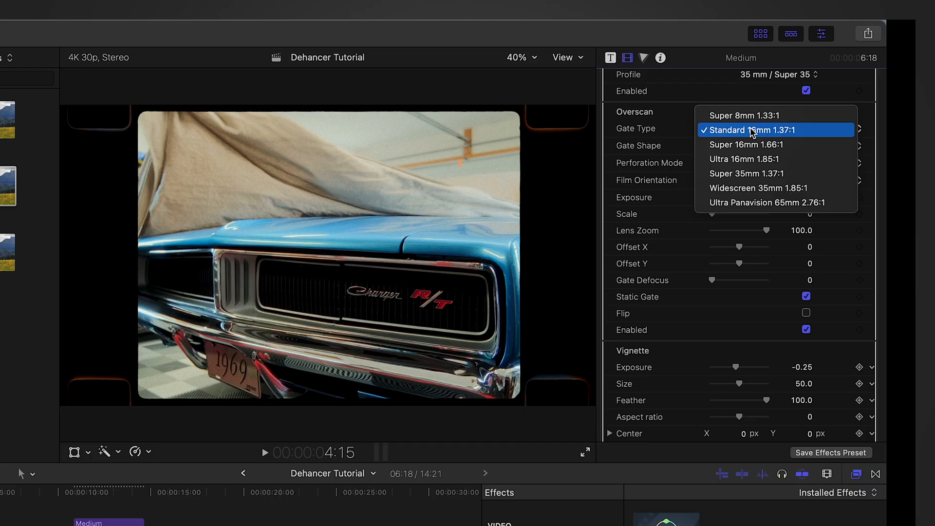
pyautogui.click(751, 174)
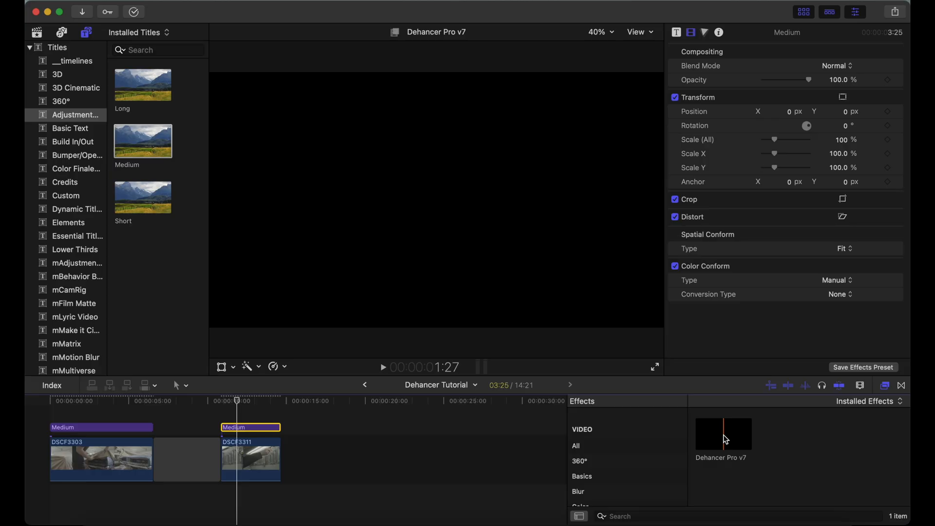
# Apply Dehancer Pro v7 to the adjustment layer above DSCF3311 and disable its default-enabled sections, including Film and Print
pyautogui.moveTo(726, 440); pyautogui.dragTo(256, 428)
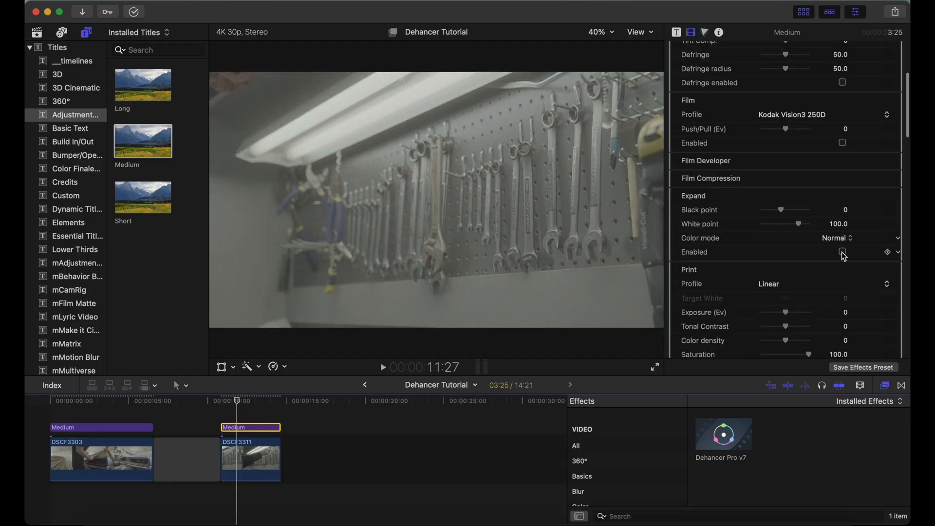
pyautogui.scroll(-5, 844, 256)
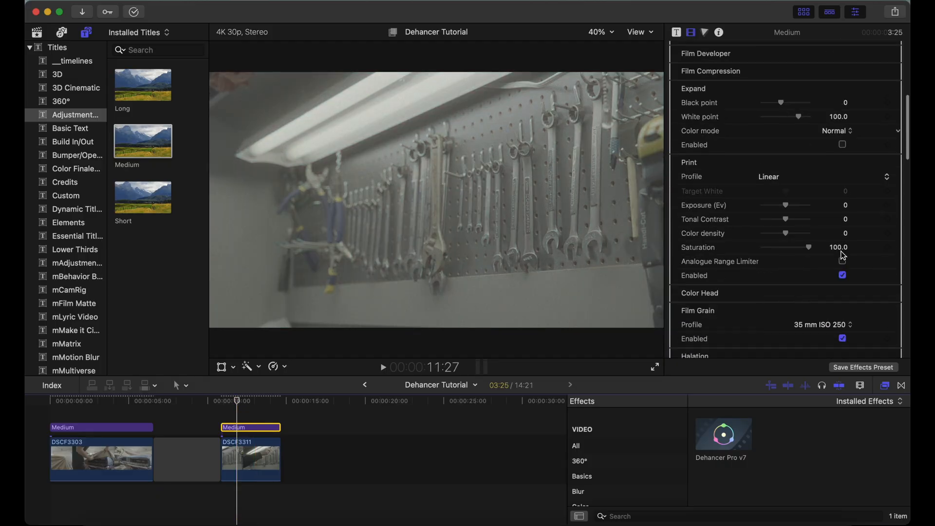
pyautogui.click(844, 254)
pyautogui.scroll(-3, 844, 258)
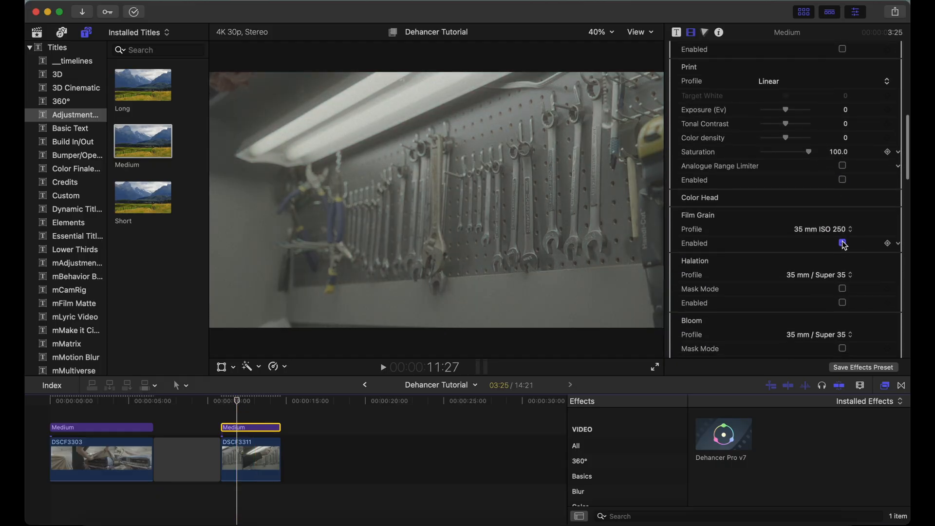
pyautogui.scroll(-8, 845, 246)
pyautogui.scroll(-2, 844, 244)
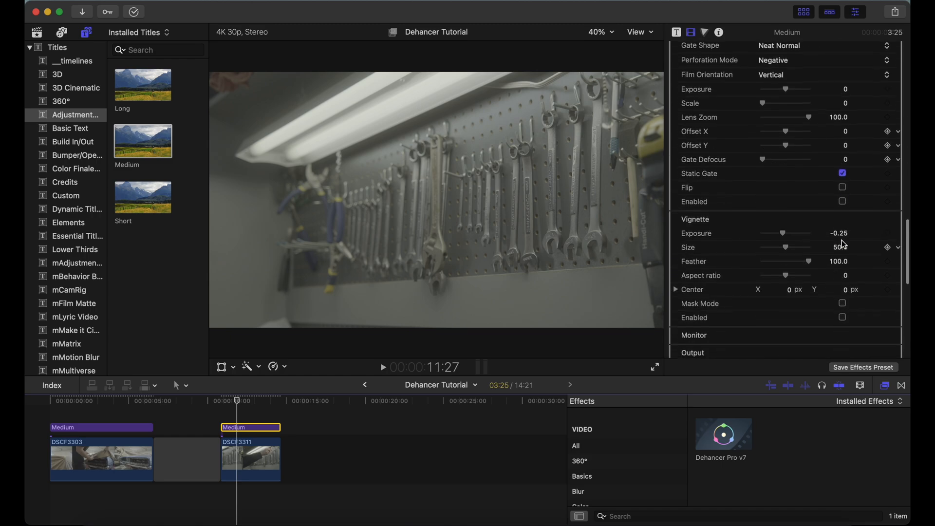
pyautogui.scroll(8, 850, 180)
pyautogui.scroll(10, 849, 181)
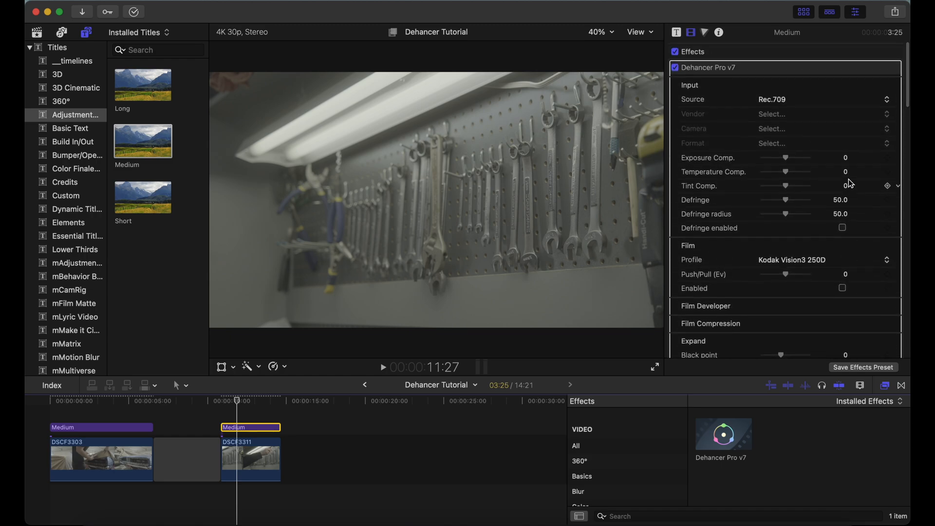
# Set the input to the Fujifilm X-H2S camera in F-Log2, with Exposure Comp. -0.31 and Temperature Comp. 12.0
pyautogui.click(776, 100)
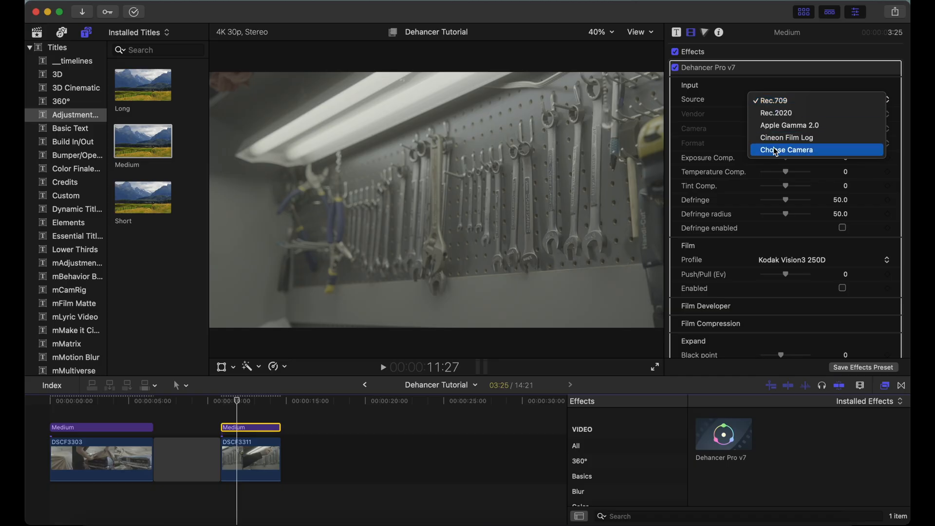
pyautogui.click(779, 149)
pyautogui.click(775, 116)
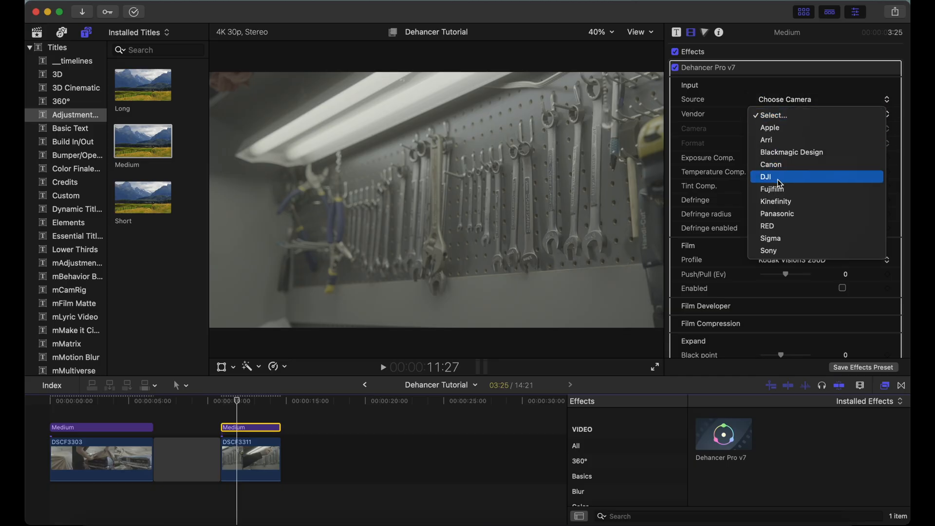
pyautogui.click(774, 189)
pyautogui.click(774, 131)
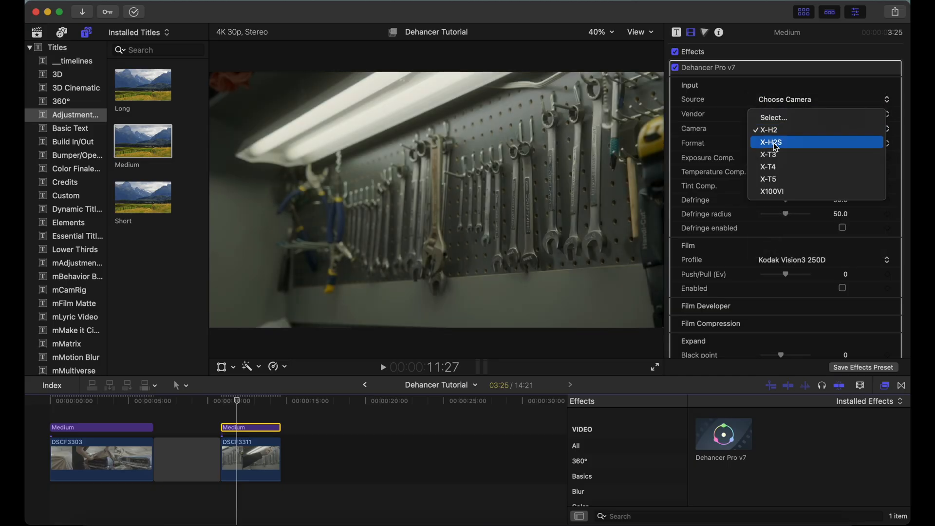
pyautogui.click(775, 142)
pyautogui.click(776, 144)
pyautogui.click(779, 157)
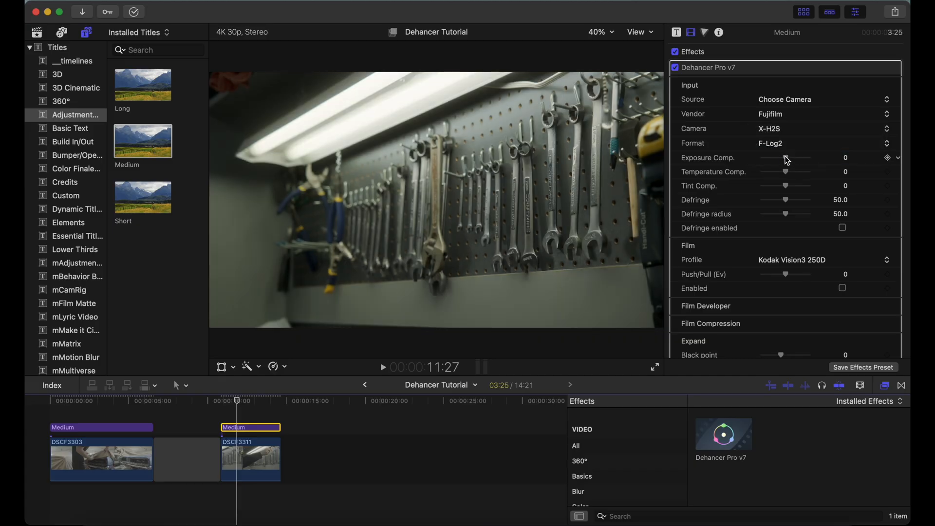
pyautogui.moveTo(788, 160); pyautogui.dragTo(791, 175)
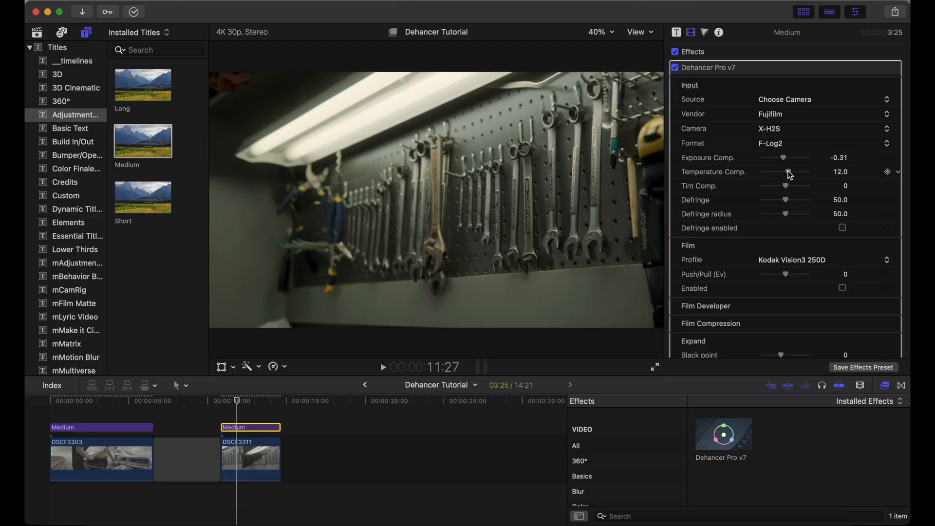
# Set the Film profile to Fujicolor Superia 1600, compare the image with Film on and off, and leave it enabled
pyautogui.scroll(-5, 788, 171)
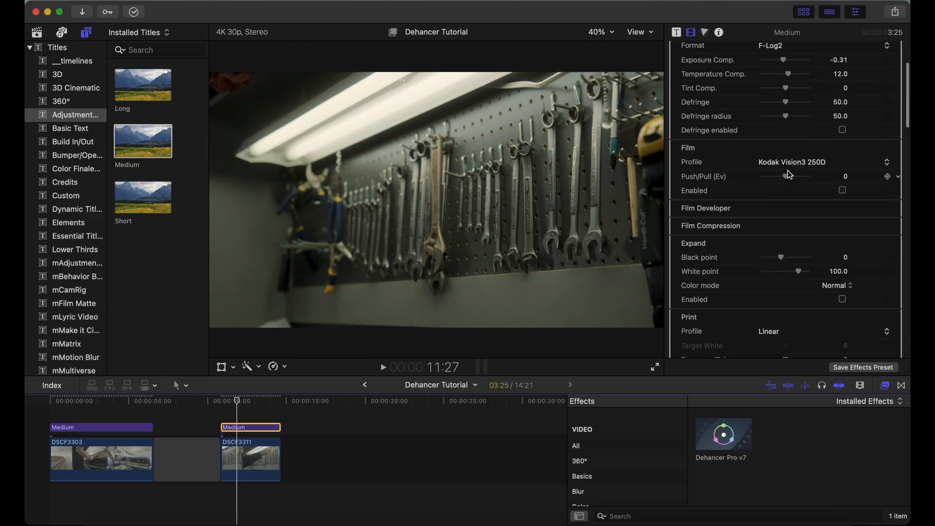
pyautogui.click(843, 190)
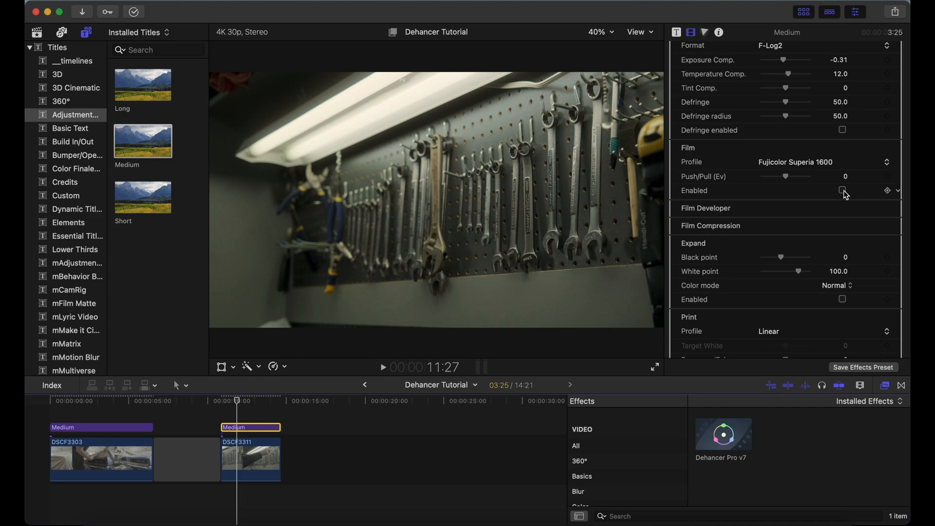
pyautogui.click(843, 191)
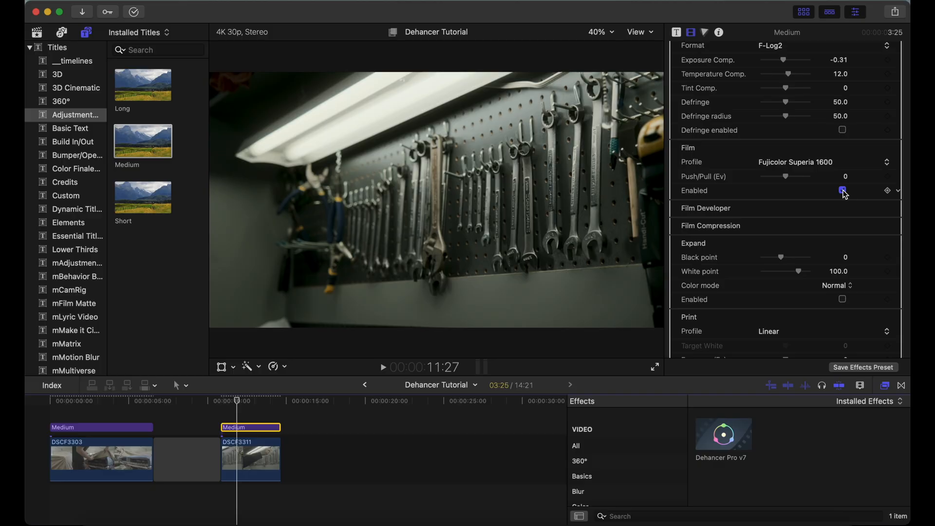
# Enable Film Developer, try a Contrast Boost of 6.0 on the wrench shot, and disable Film Developer
pyautogui.scroll(-5, 845, 194)
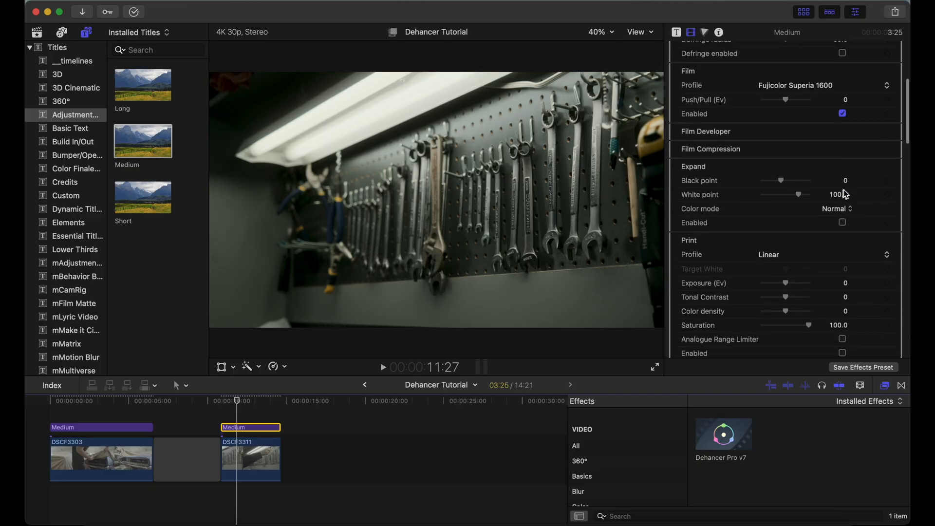
pyautogui.click(882, 122)
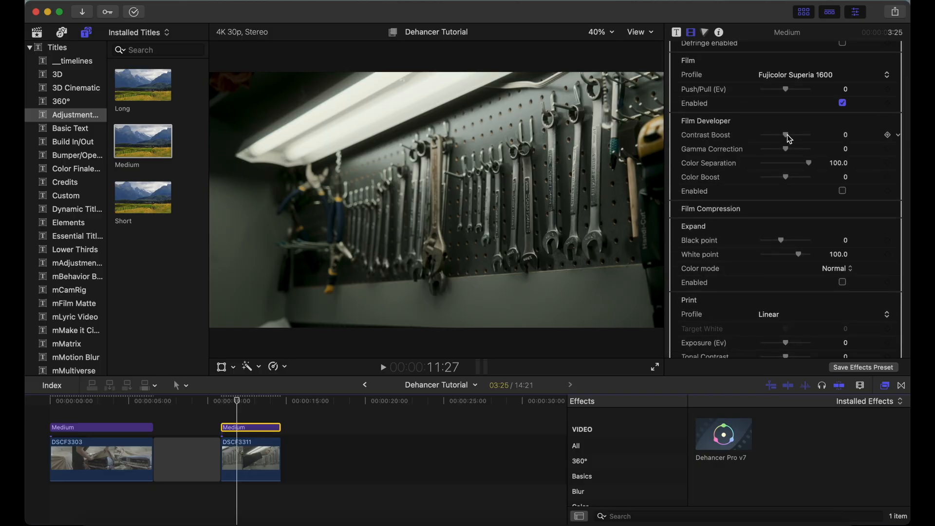
pyautogui.click(843, 191)
pyautogui.moveTo(788, 139); pyautogui.dragTo(790, 139)
pyautogui.click(843, 191)
# Enable Film Compression and set its Impact to 71.0 and White Point to 90.0
pyautogui.click(886, 209)
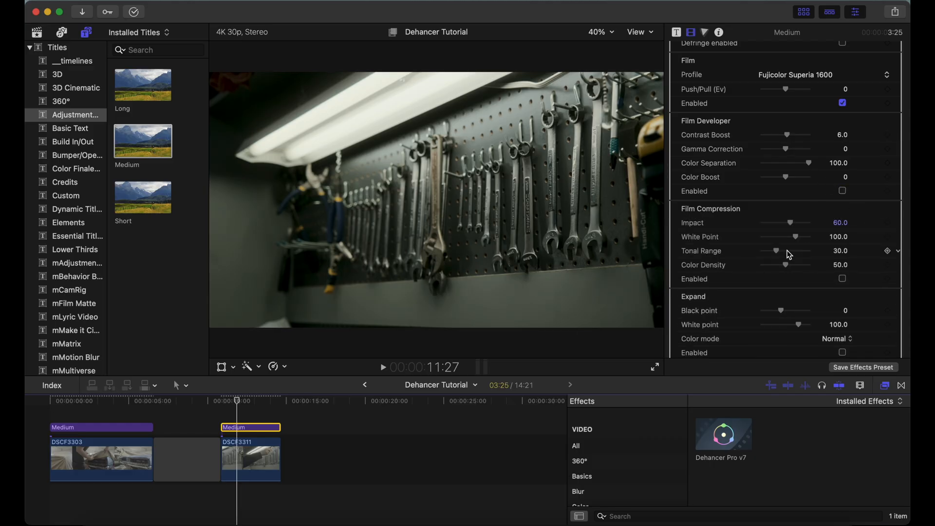
pyautogui.click(842, 279)
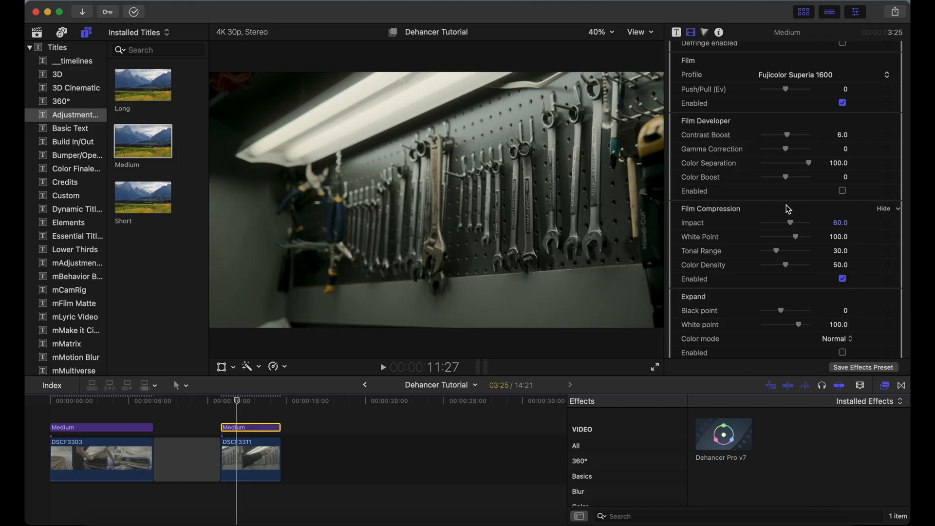
pyautogui.moveTo(791, 223)
pyautogui.mouseDown()
pyautogui.moveTo(807, 226)
pyautogui.moveTo(773, 224)
pyautogui.moveTo(794, 227)
pyautogui.moveTo(790, 238)
pyautogui.mouseUp()
# Enable Expand and set its Black point to 3.0 and White point to 98.0
pyautogui.scroll(-5, 817, 276)
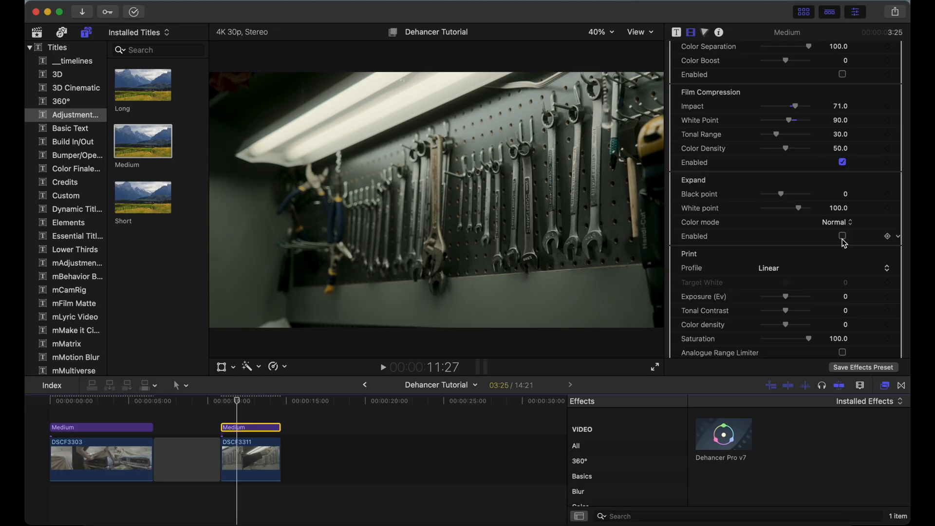
pyautogui.moveTo(782, 196); pyautogui.dragTo(781, 193)
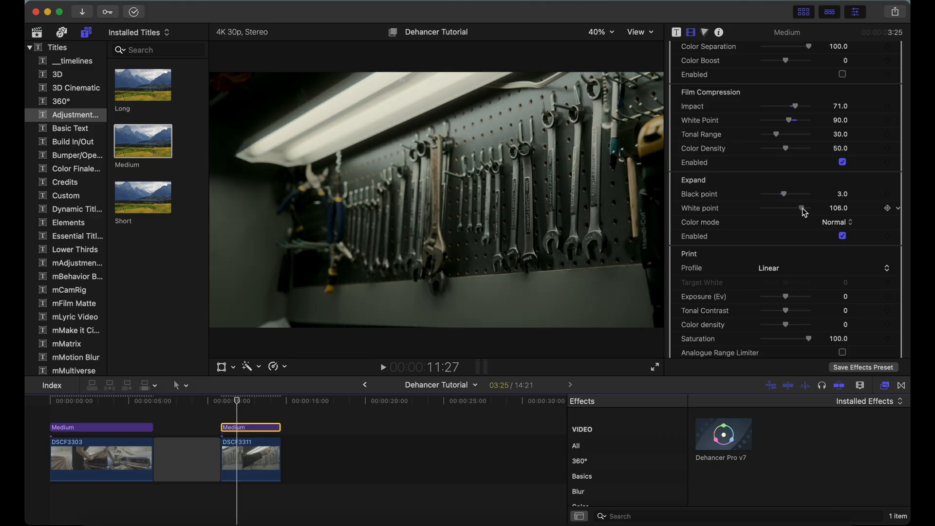
pyautogui.moveTo(800, 211); pyautogui.dragTo(798, 212)
# Enable Print with the Kodak Endura Glossy Paper profile and set its Exposure to 0.44 Ev
pyautogui.scroll(-5, 845, 216)
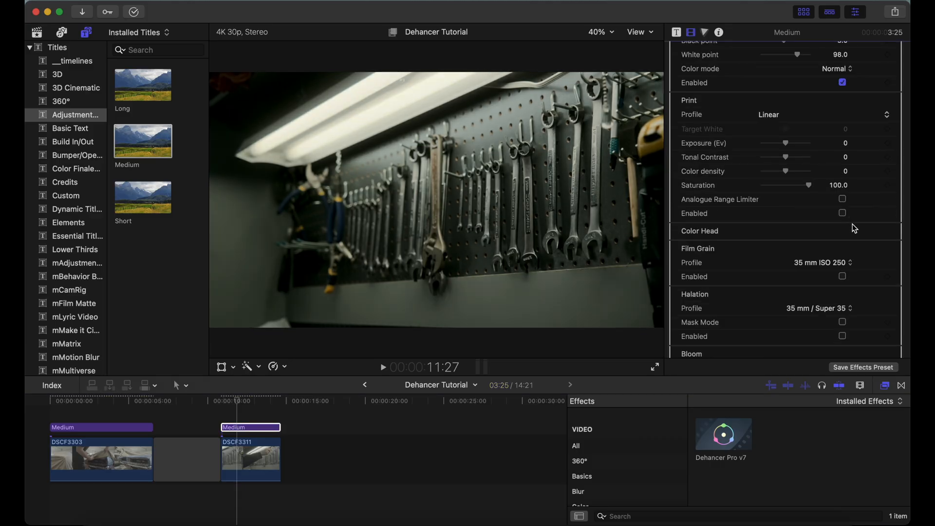
pyautogui.click(843, 213)
pyautogui.click(785, 117)
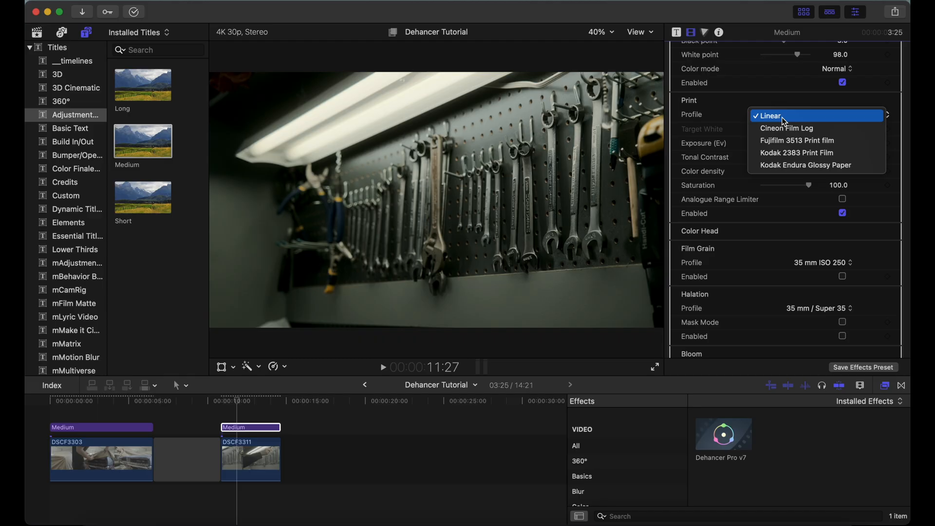
pyautogui.click(787, 165)
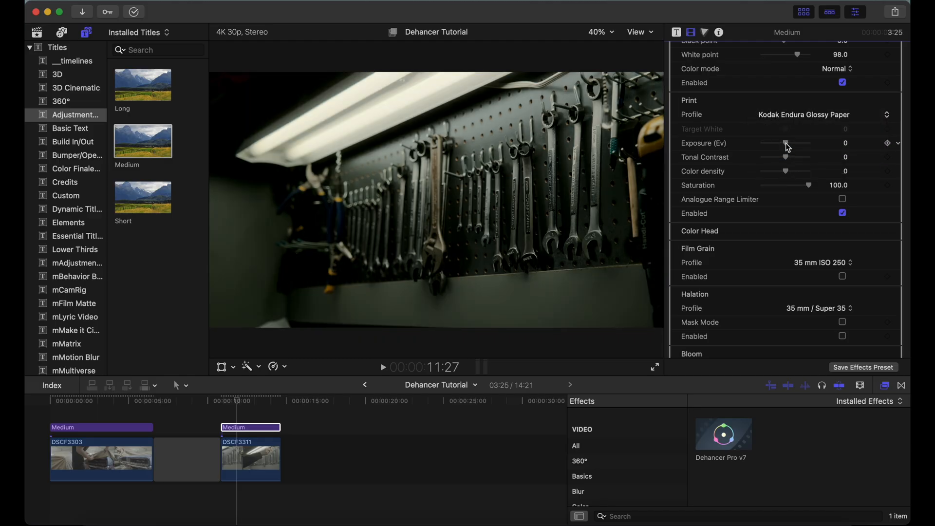
pyautogui.moveTo(788, 147); pyautogui.dragTo(792, 148)
pyautogui.press('F2')
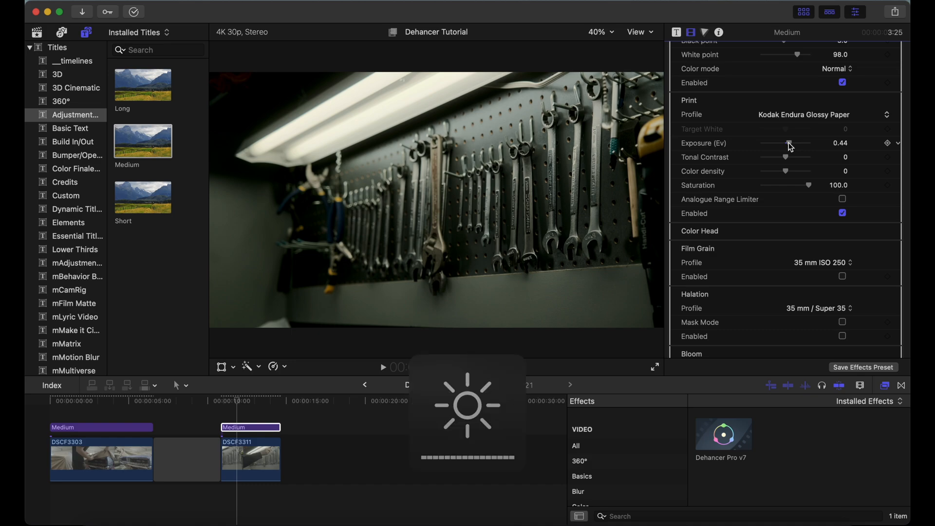
# Enable Color Head and shift its color balance sliders to give the wrench shot a warmer, less green tone
pyautogui.scroll(-5, 791, 148)
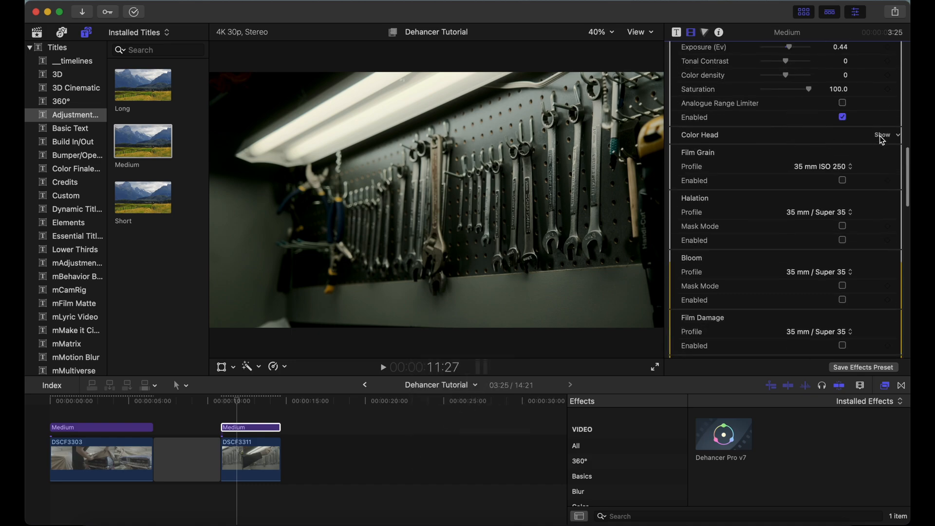
pyautogui.click(880, 135)
pyautogui.click(843, 276)
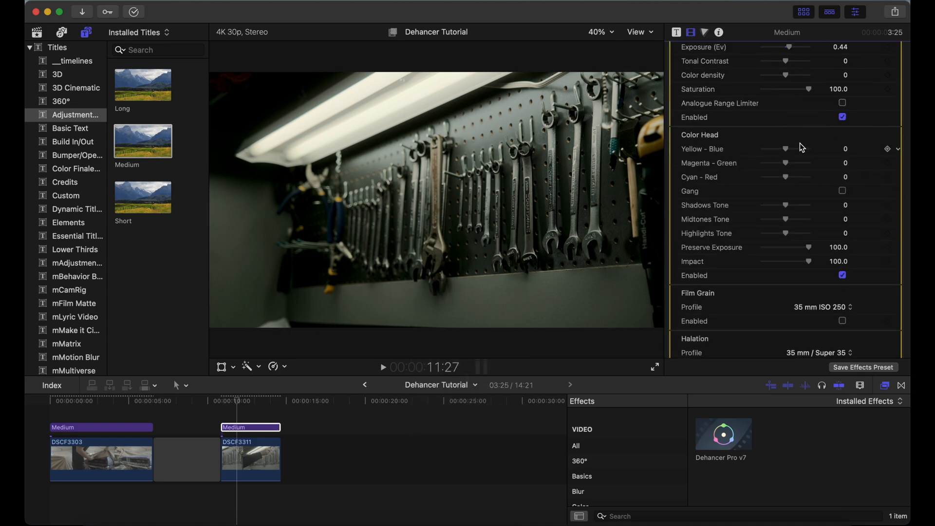
pyautogui.moveTo(788, 153); pyautogui.dragTo(790, 179)
# Enable Film Grain and keep its profile at 35 mm ISO 250
pyautogui.scroll(-10, 789, 176)
pyautogui.click(832, 106)
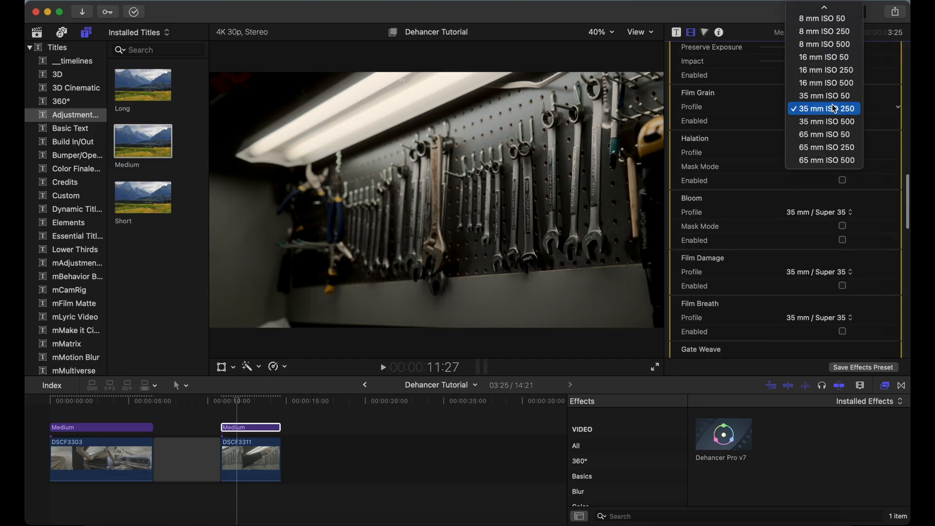
pyautogui.click(834, 108)
pyautogui.click(843, 121)
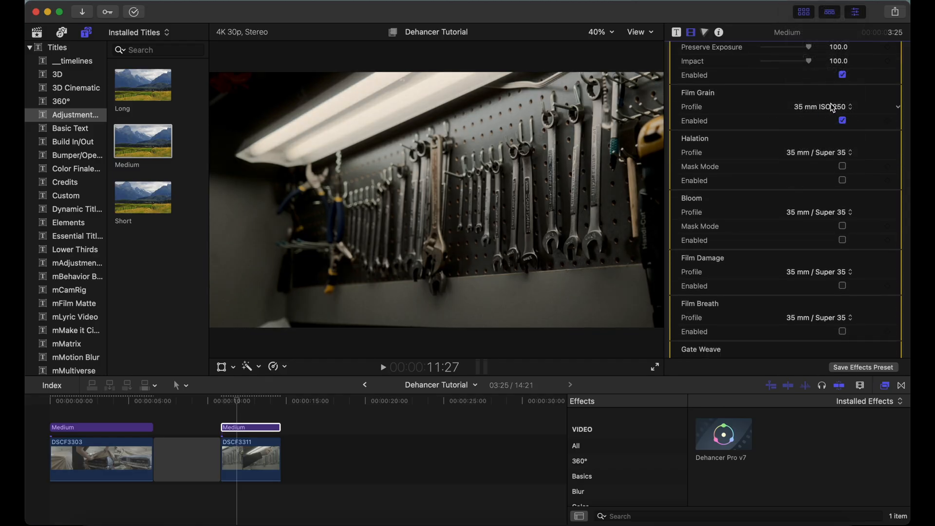
pyautogui.click(832, 107)
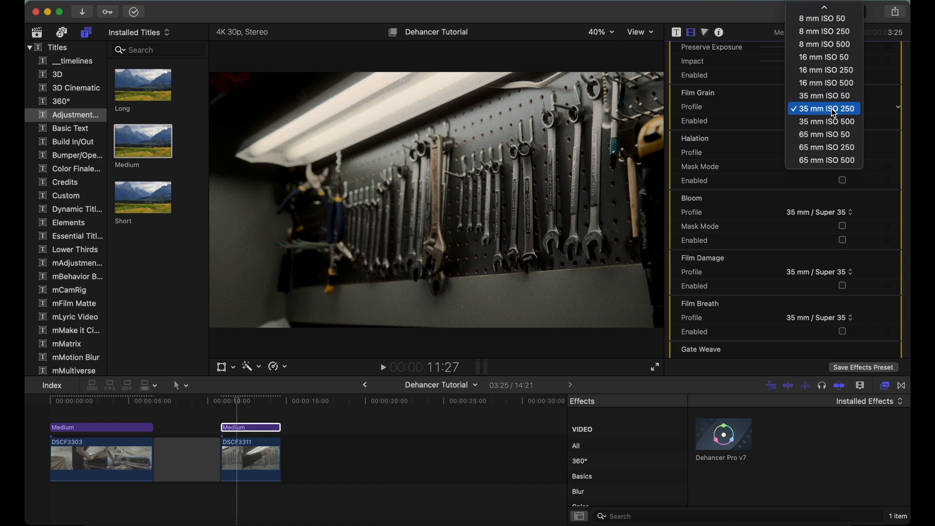
pyautogui.click(827, 109)
# Enable Halation and try the 35 mm / Super 35 No Remjet and 16 mm / Super 16 No Remjet profiles
pyautogui.scroll(-3, 844, 127)
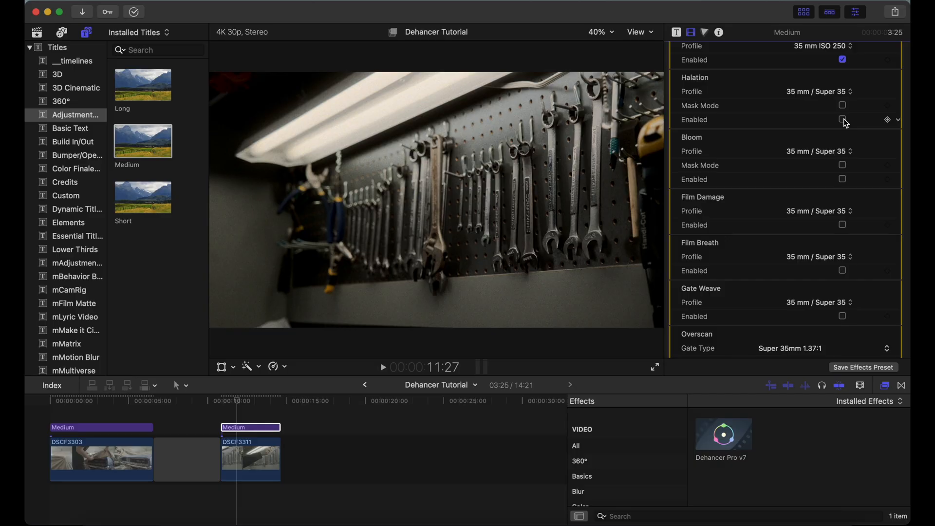
pyautogui.click(844, 120)
pyautogui.click(844, 92)
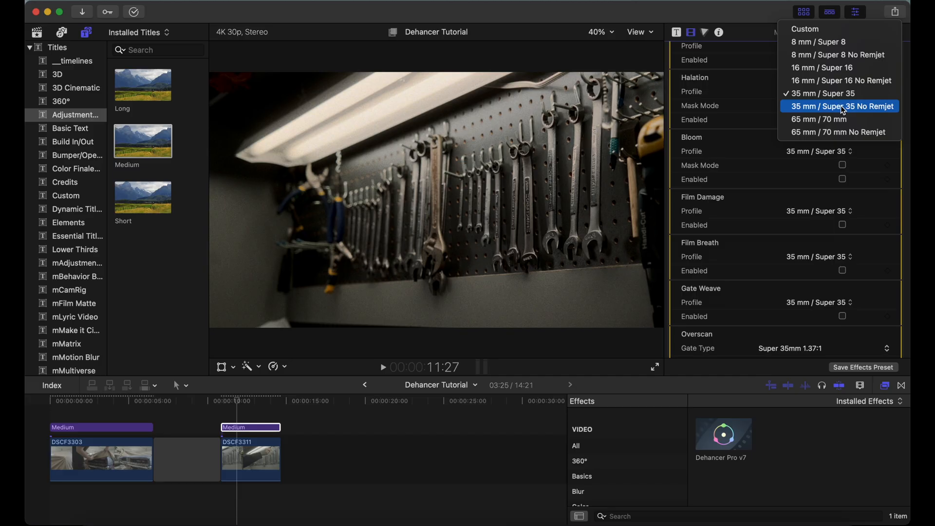
pyautogui.click(843, 106)
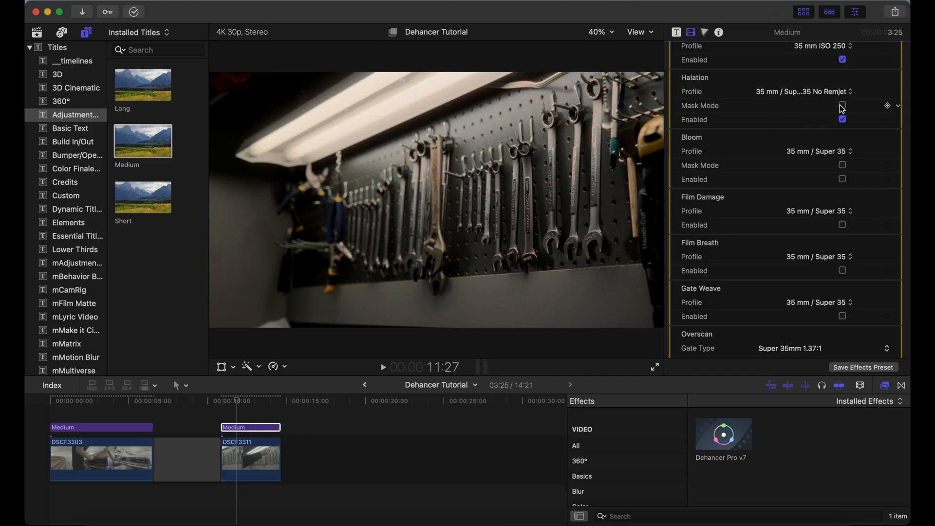
pyautogui.click(837, 91)
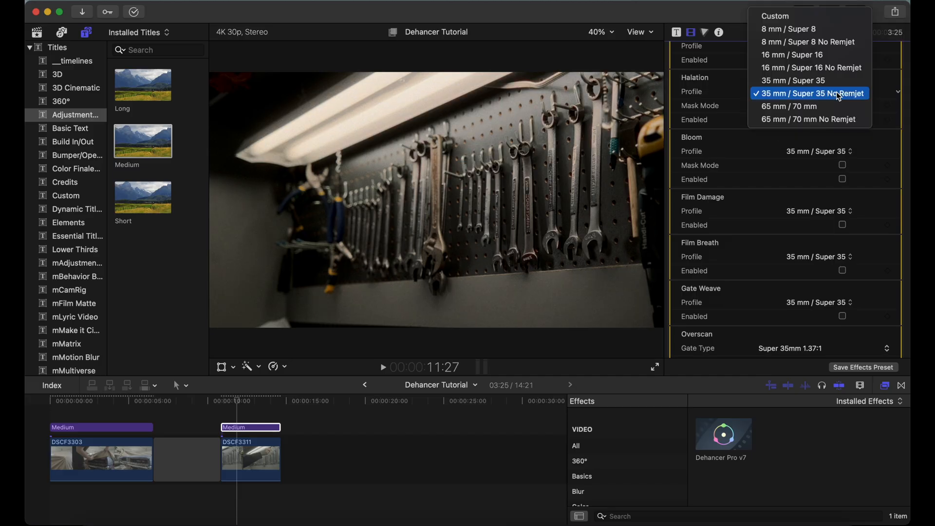
pyautogui.click(822, 71)
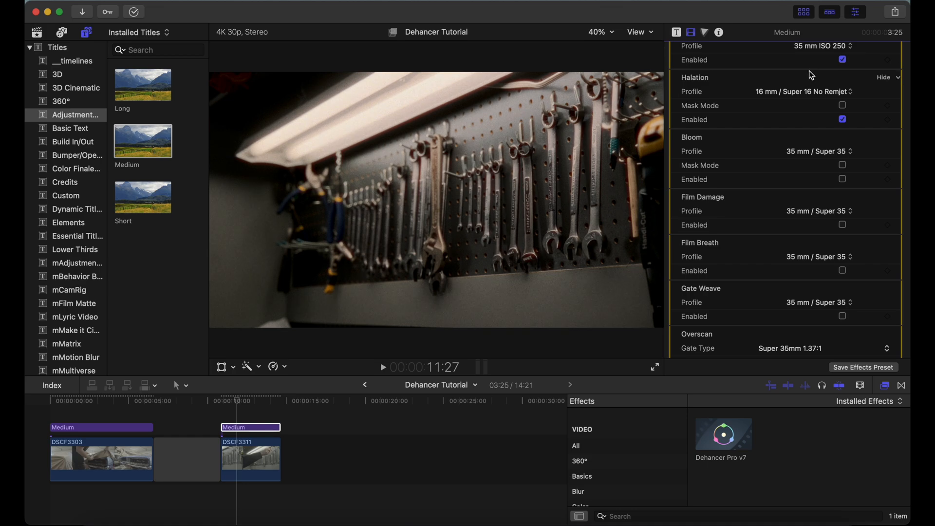
pyautogui.click(811, 92)
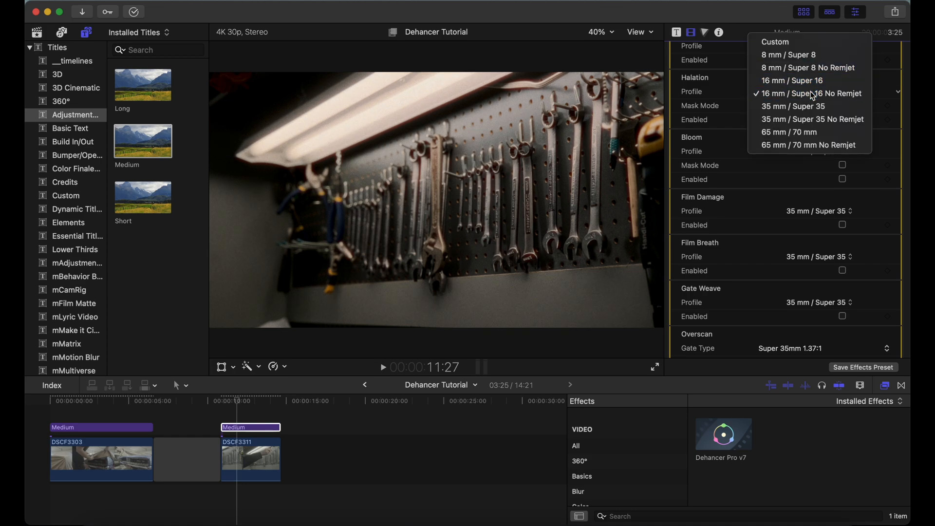
pyautogui.click(810, 92)
# Set the Halation profile to 8 mm / Super 8 No Remjet, checking it in Mask Mode and against 8 mm / Super 8
pyautogui.click(843, 106)
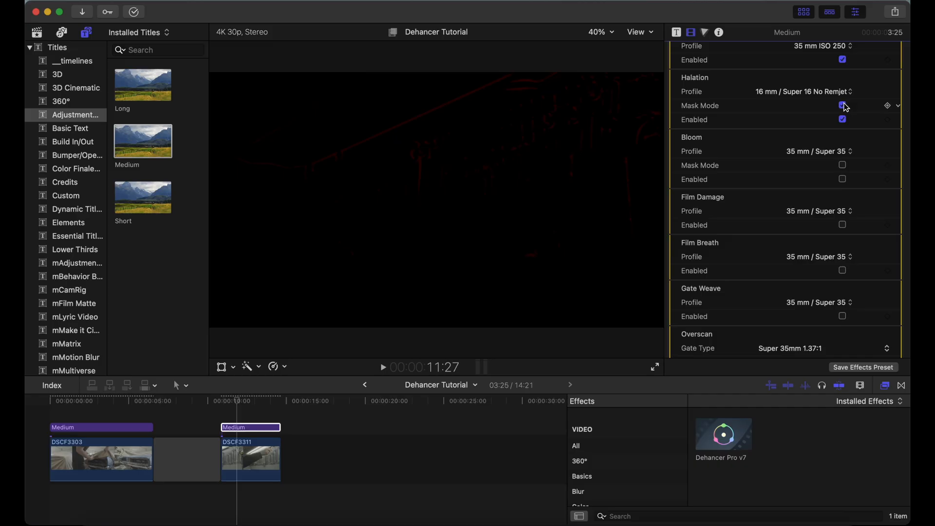
pyautogui.click(821, 91)
pyautogui.click(814, 68)
pyautogui.click(843, 106)
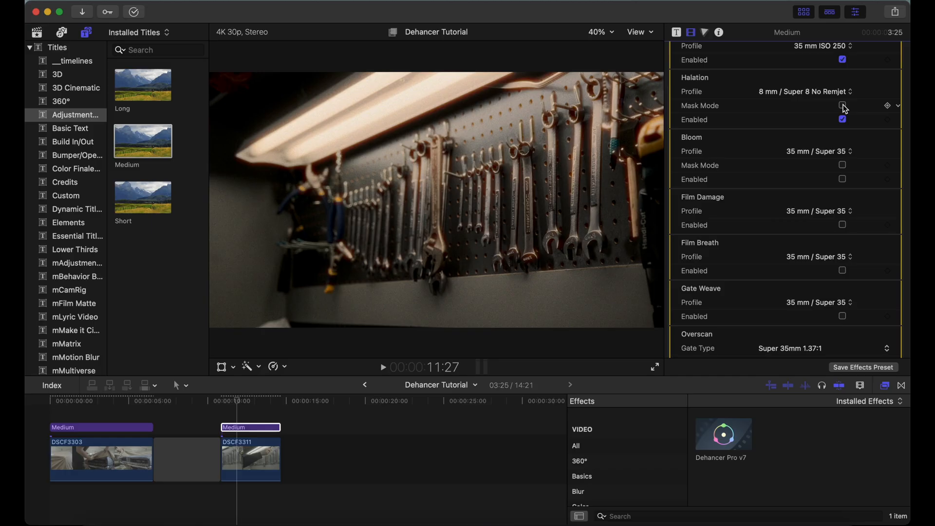
pyautogui.click(828, 93)
pyautogui.click(822, 82)
pyautogui.click(830, 92)
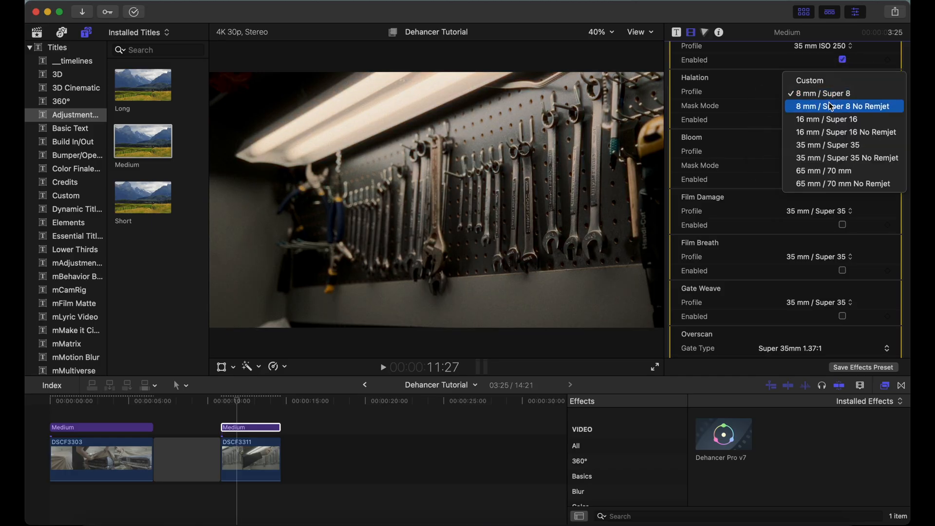
pyautogui.click(831, 107)
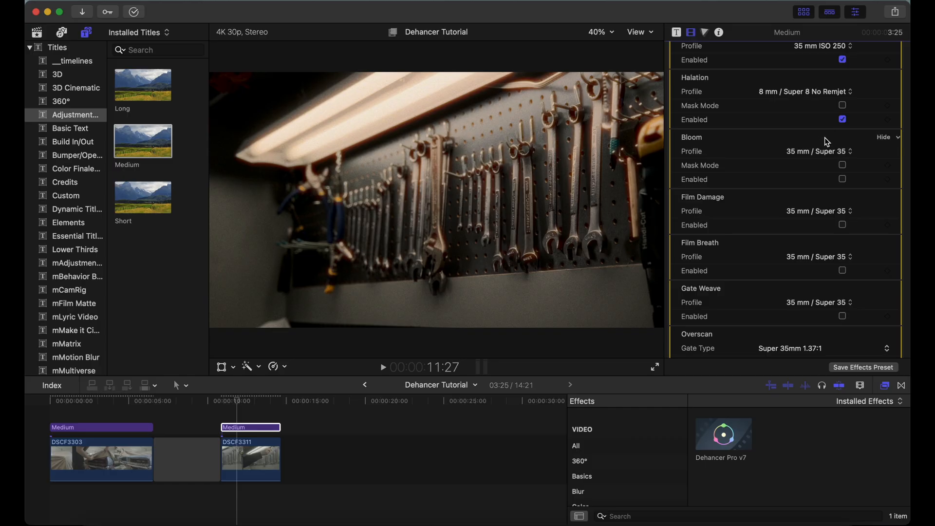
# Try Bloom on the wrench shot with the 35 mm / Super 35 profile and disable it again
pyautogui.click(843, 180)
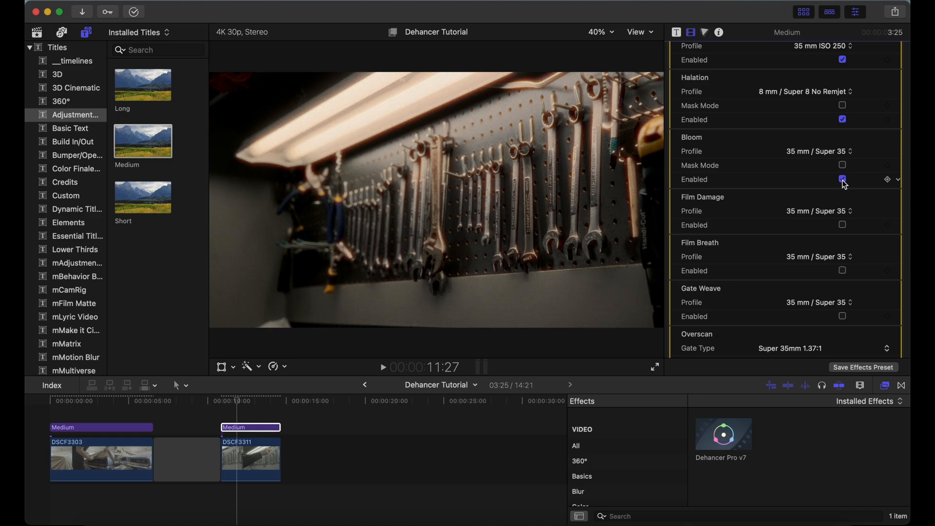
pyautogui.click(844, 181)
# Enable Film Damage and Film Breath, and play clip DSCF3311 to check the artefacts
pyautogui.scroll(-3, 843, 184)
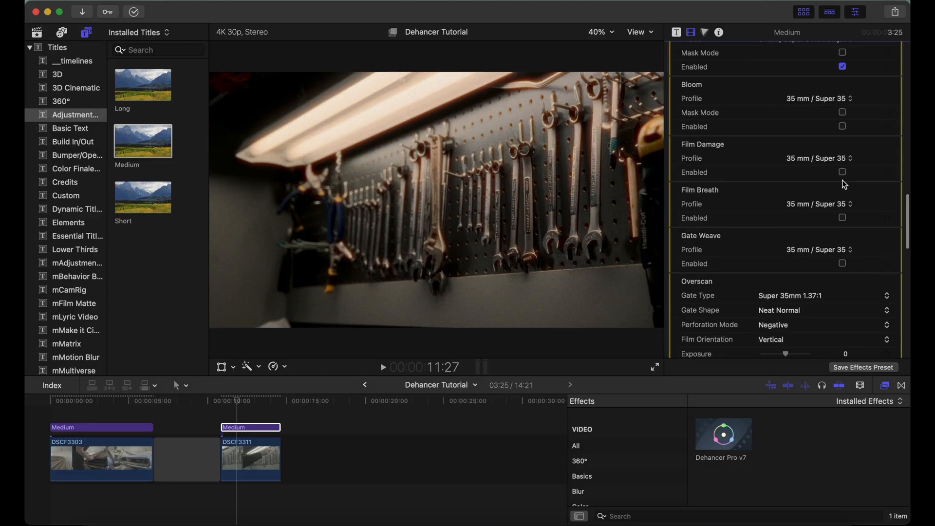
pyautogui.click(844, 149)
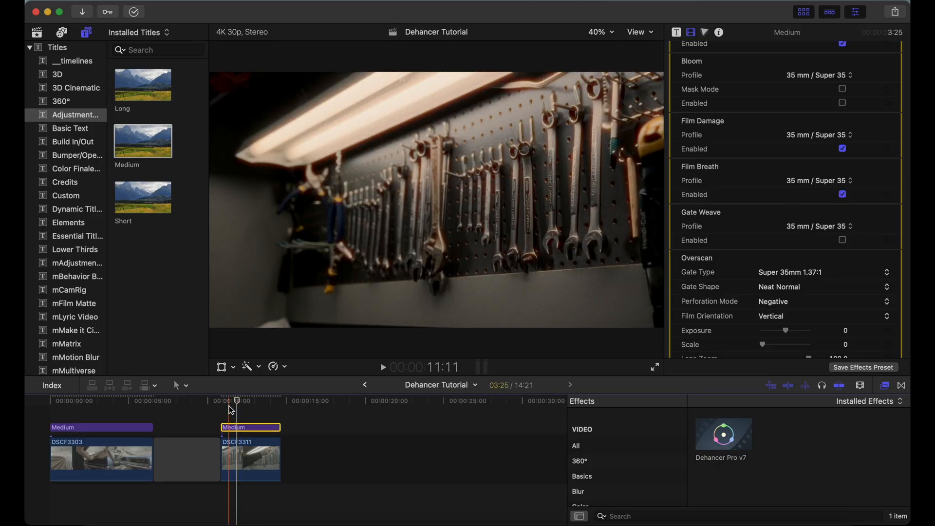
pyautogui.press('space')
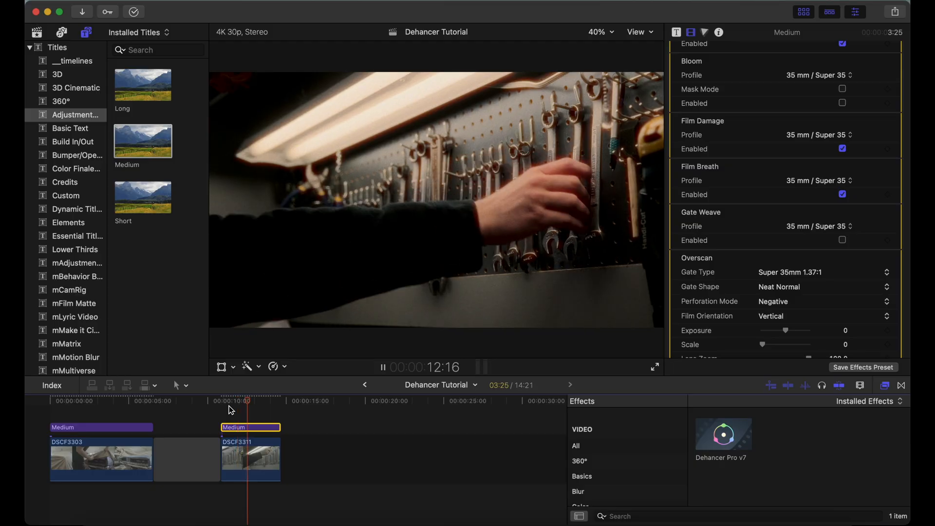
pyautogui.press('space')
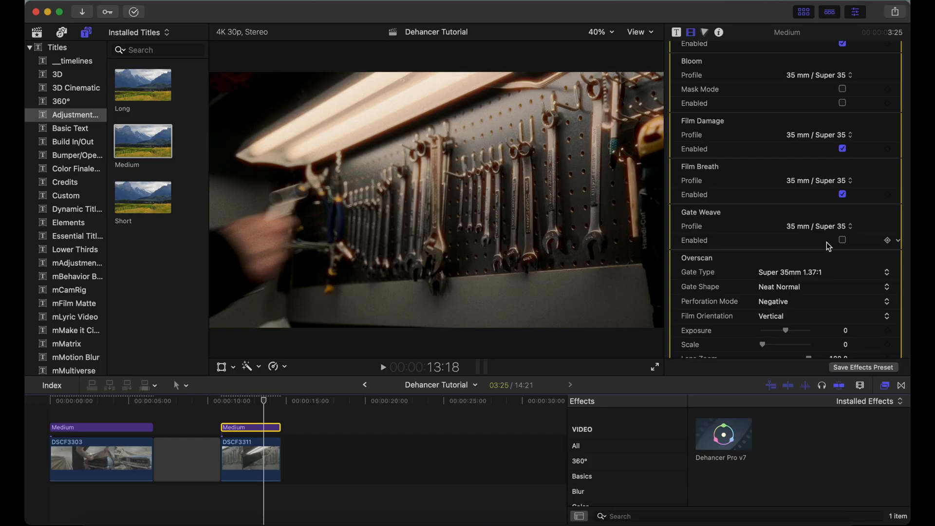
# Compare the wrench shot with the adjustment layer above DSCF3311 disabled and enabled, leaving it enabled
pyautogui.scroll(-5, 827, 243)
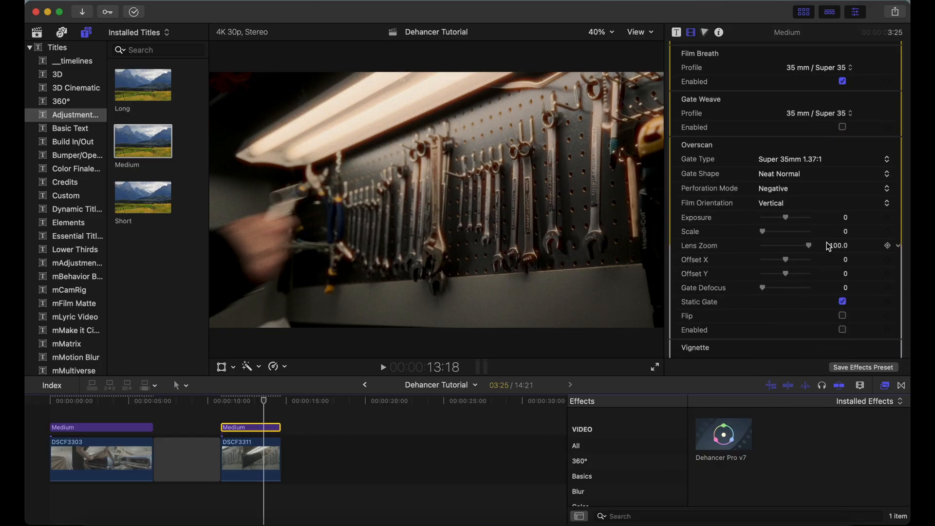
pyautogui.scroll(-8, 829, 246)
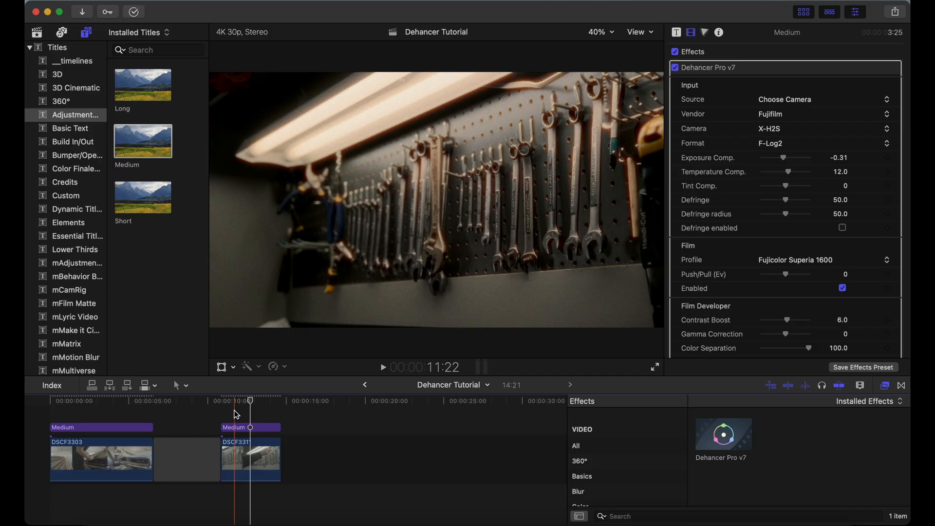
pyautogui.click(237, 416)
pyautogui.click(243, 429)
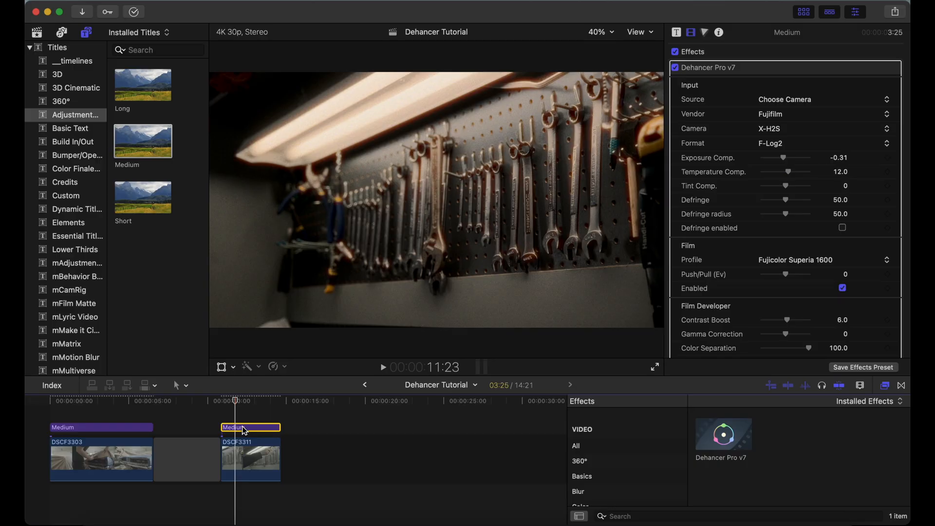
pyautogui.press('v')
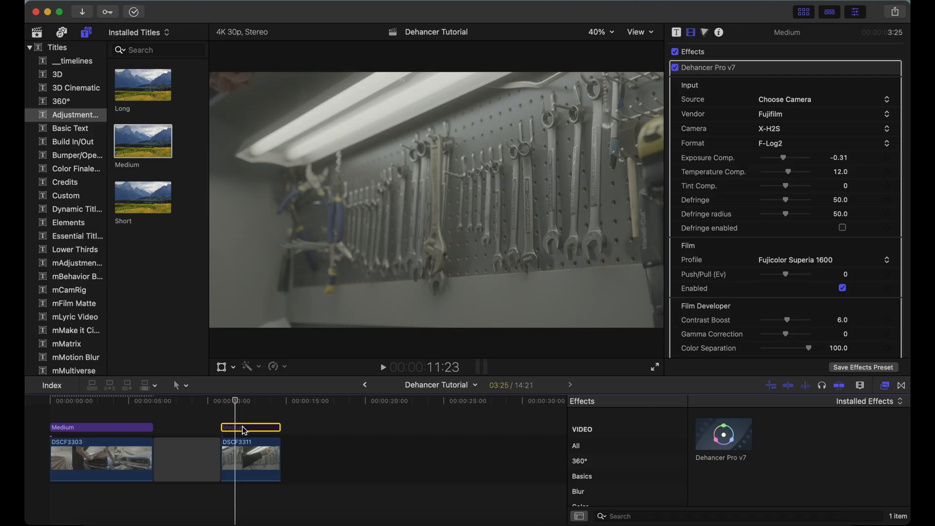
pyautogui.press('v')
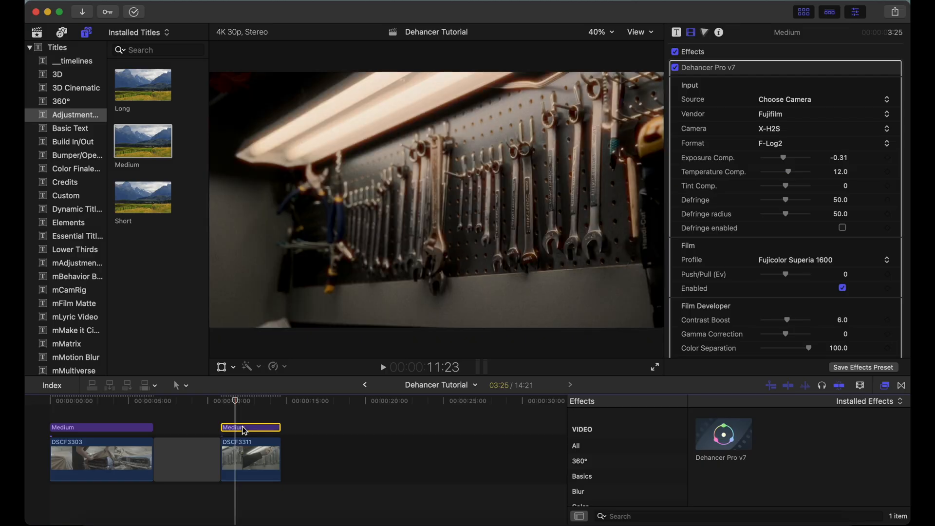